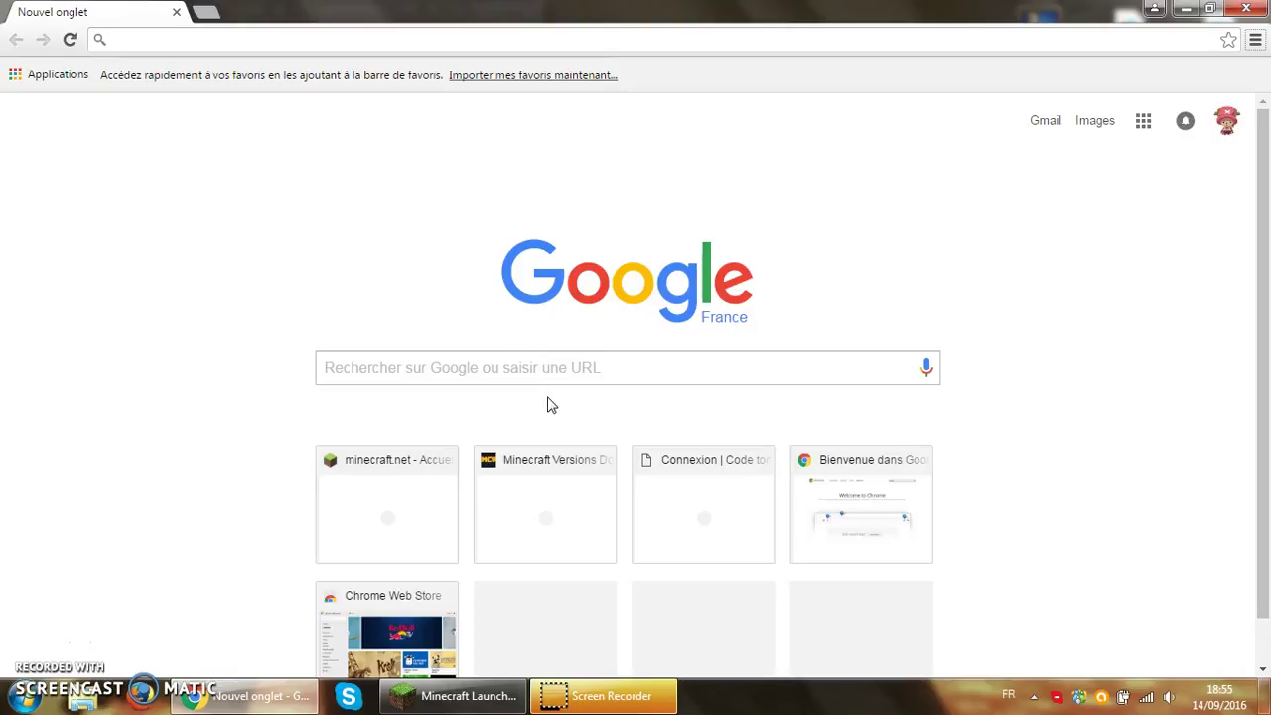
Open the Minecraft Versions Download site, mcversions.net
click(742, 370)
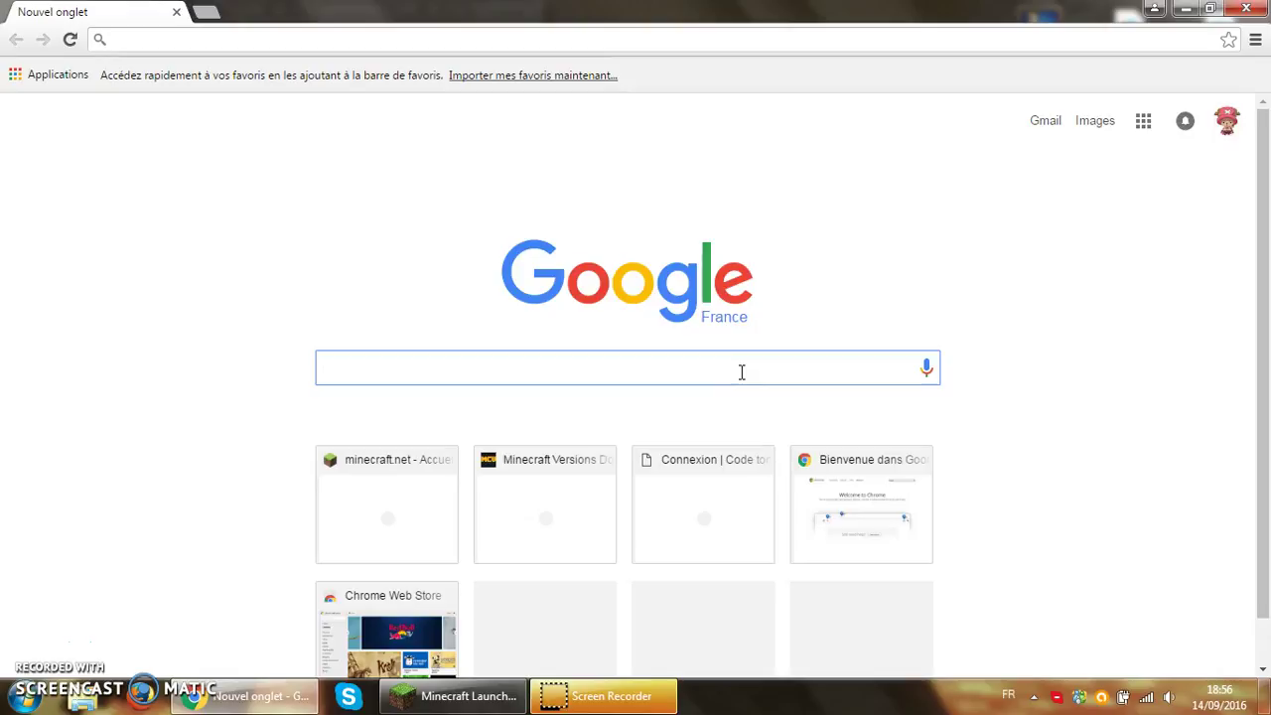
click(569, 519)
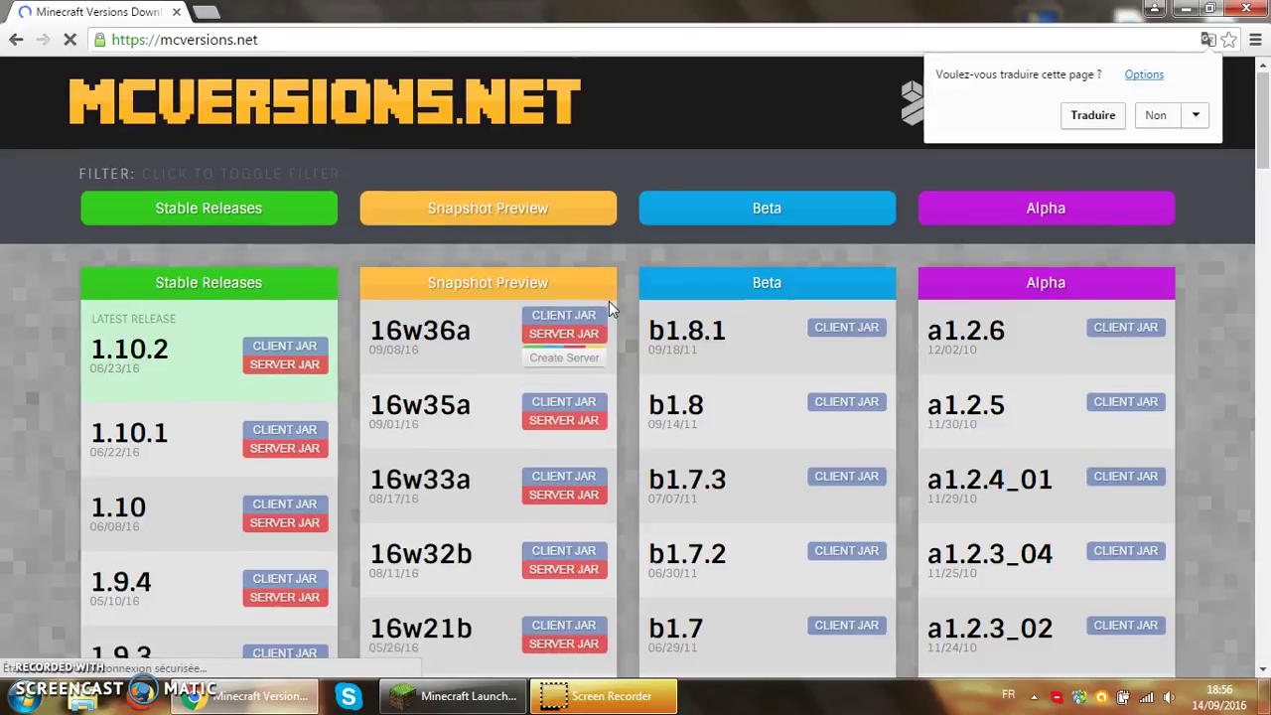
scroll(609, 300, down, 1)
scroll(606, 160, up, 1)
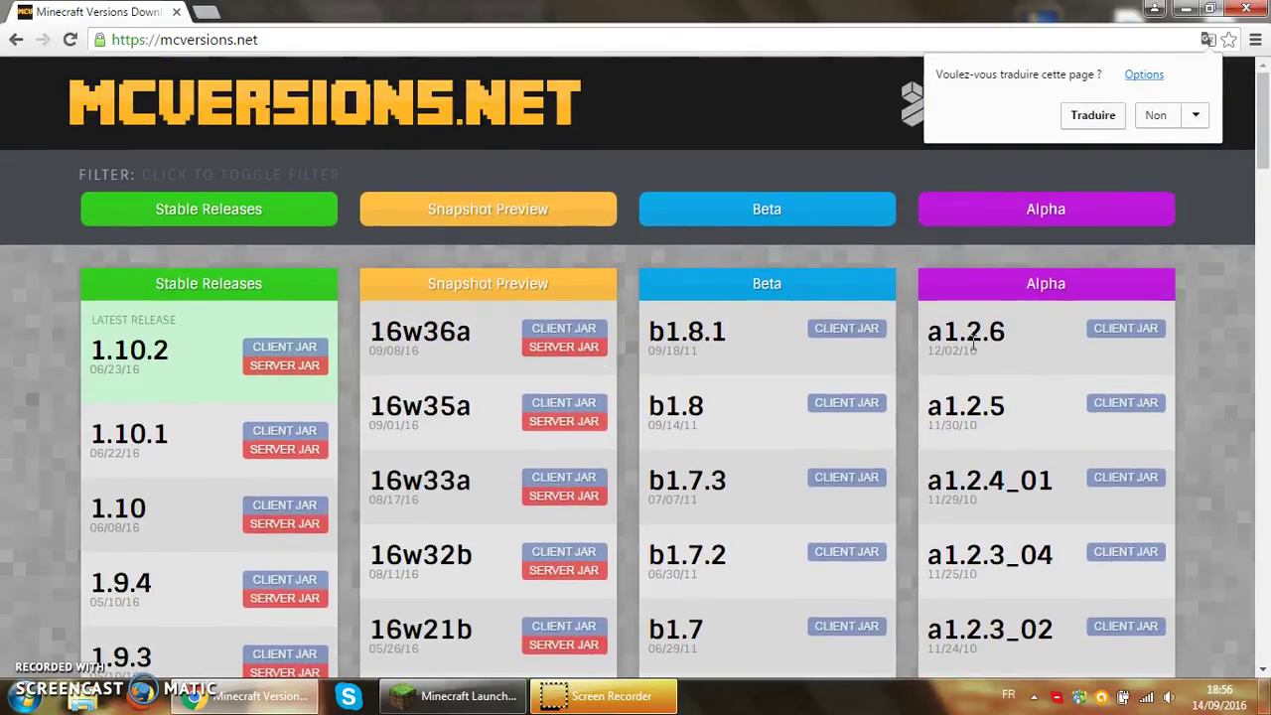
Examine the available Minecraft versions, going through the Stable Releases list down to its oldest entry
mouse_move(241, 352)
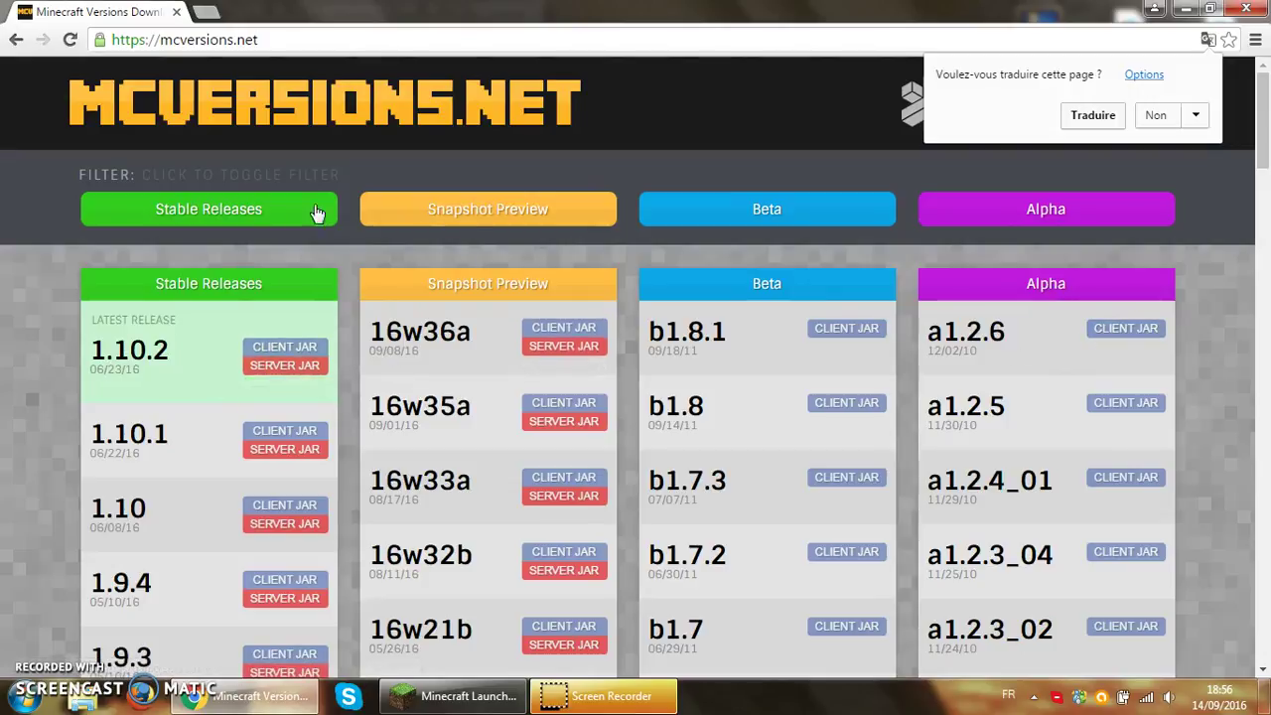
scroll(239, 338, down, 1)
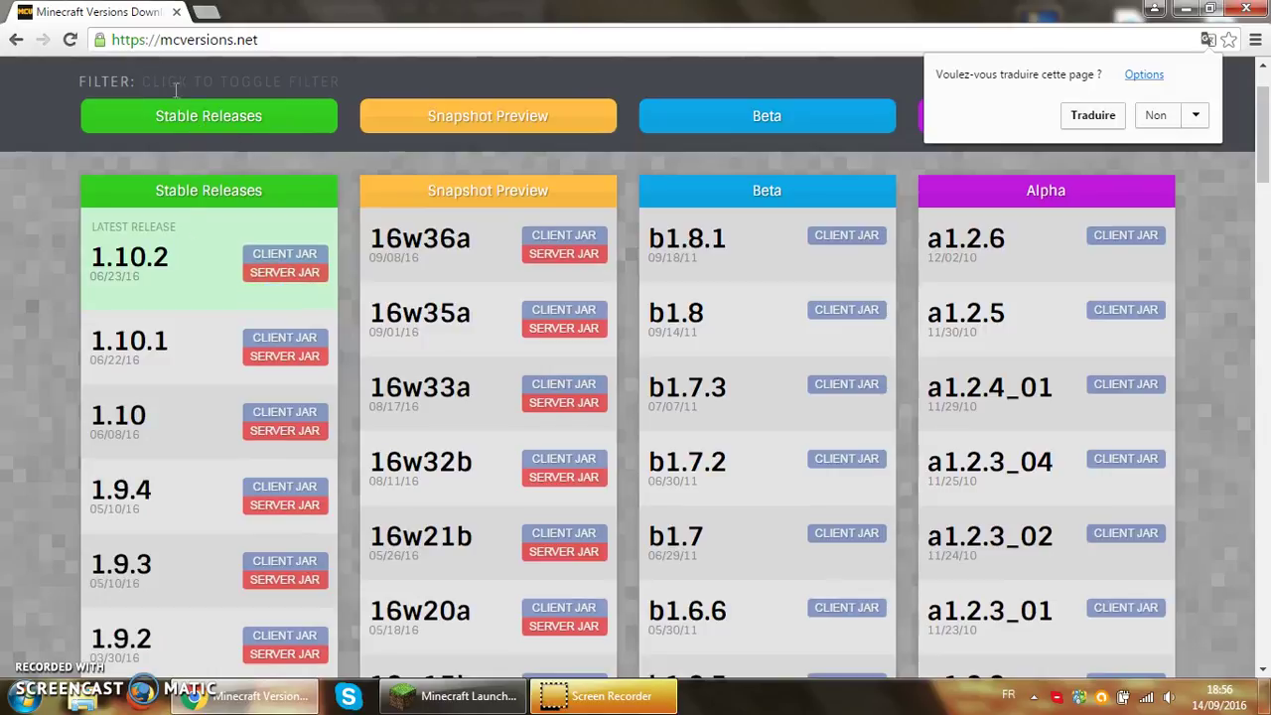
scroll(164, 263, down, 6)
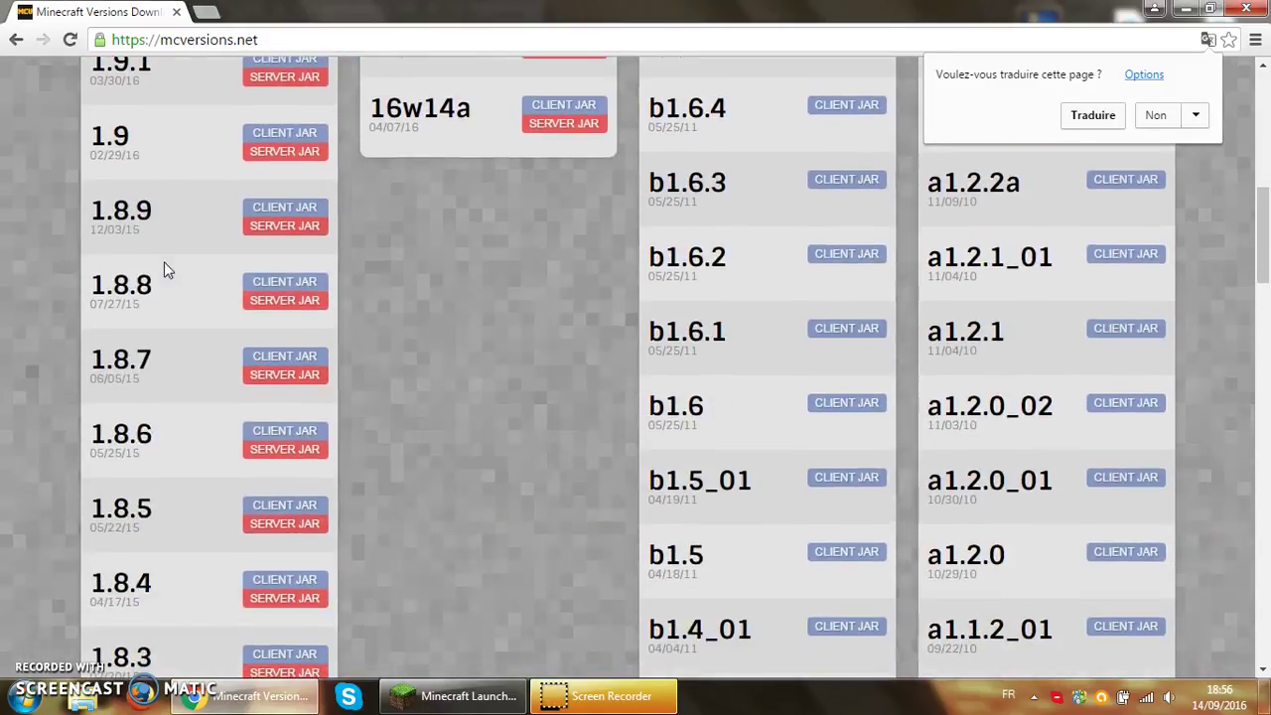
scroll(164, 262, down, 11)
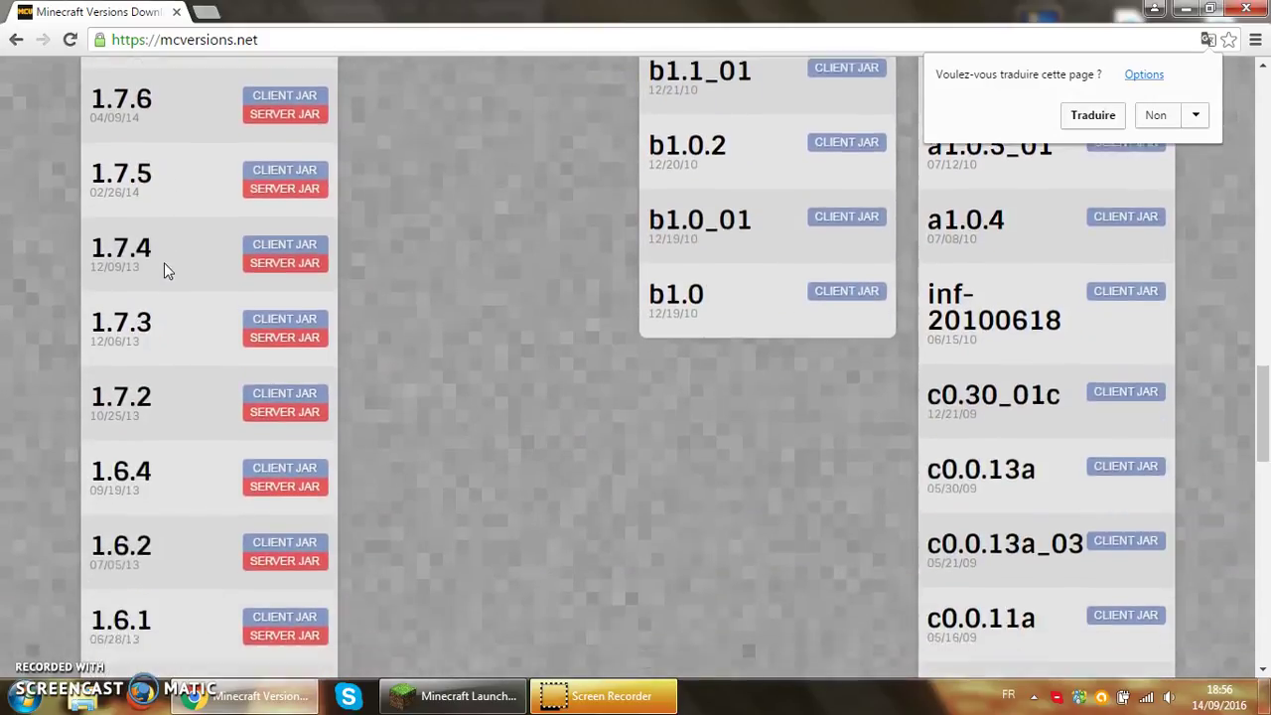
scroll(164, 262, down, 12)
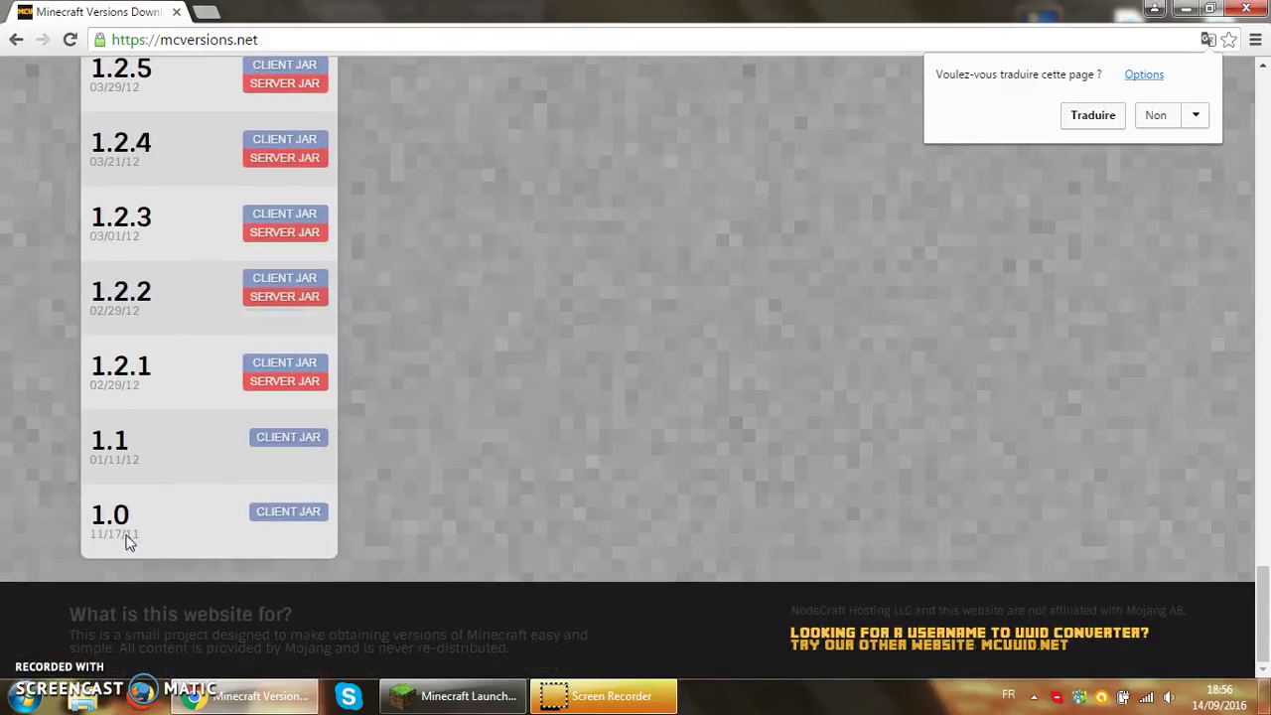
scroll(132, 452, up, 8)
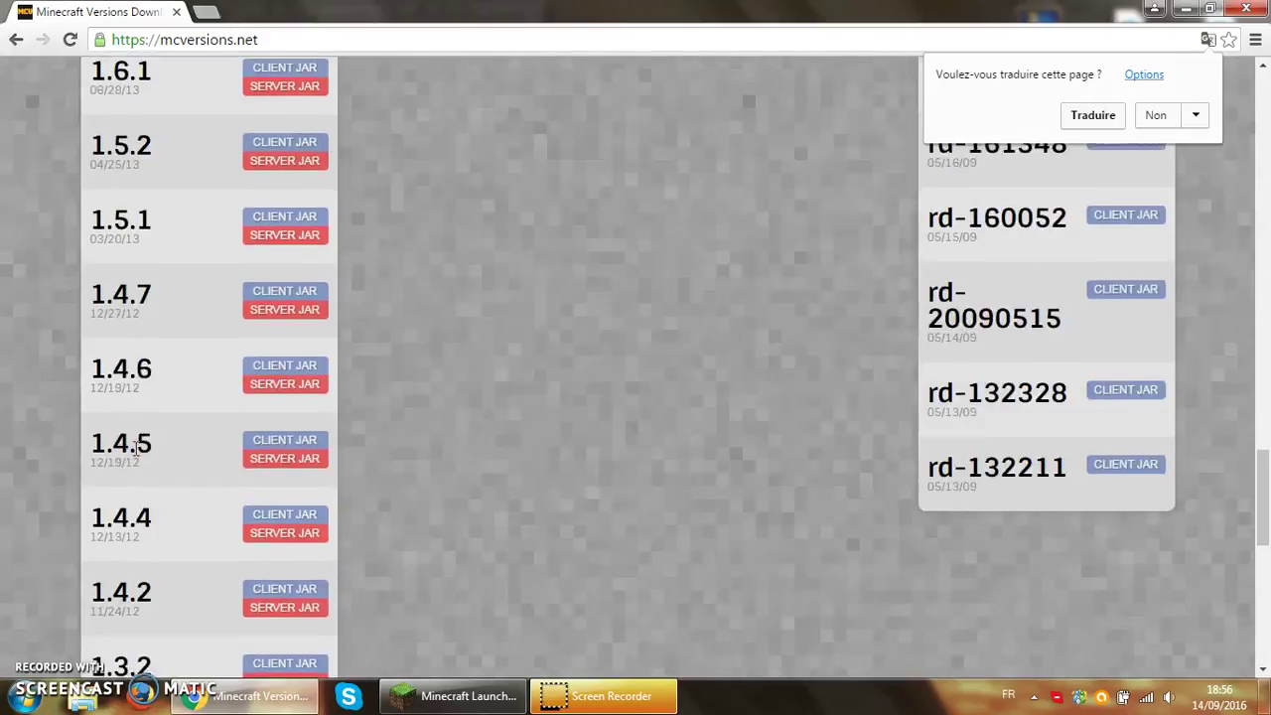
scroll(135, 450, up, 20)
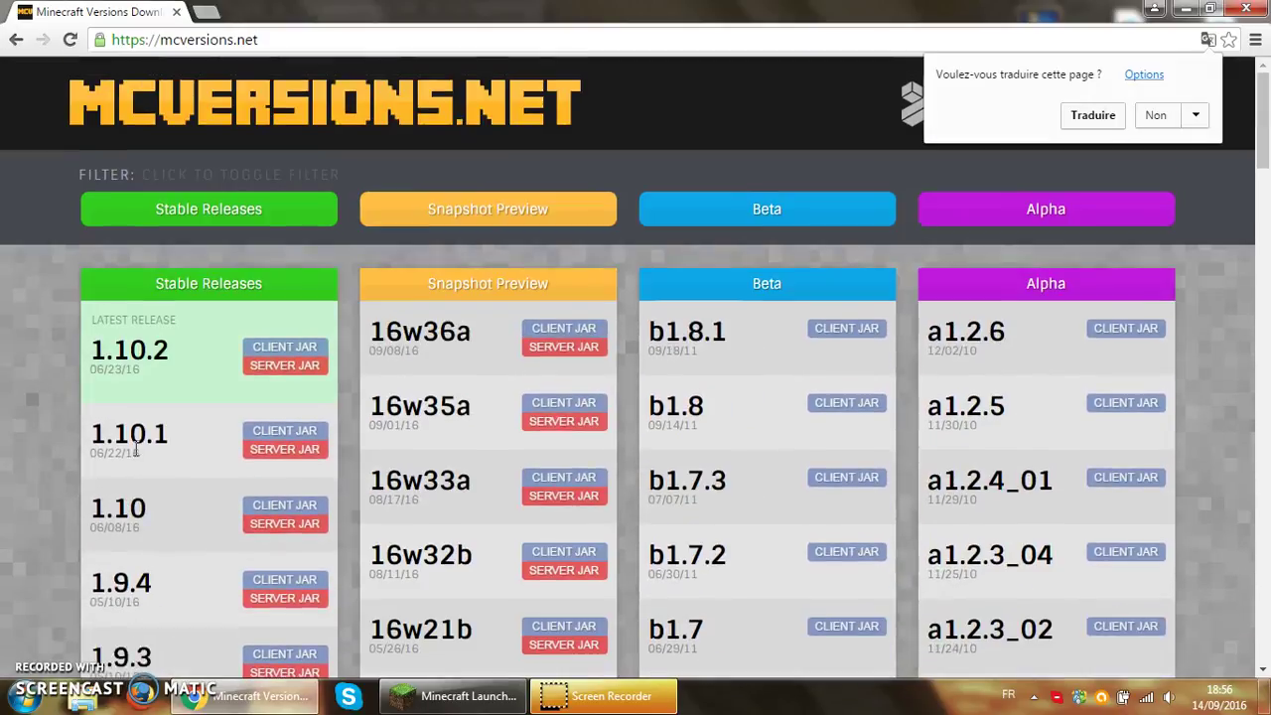
Download the server jar of stable release 1.8.9 and keep the file despite the browser's security warning
scroll(179, 384, down, 4)
scroll(263, 284, down, 2)
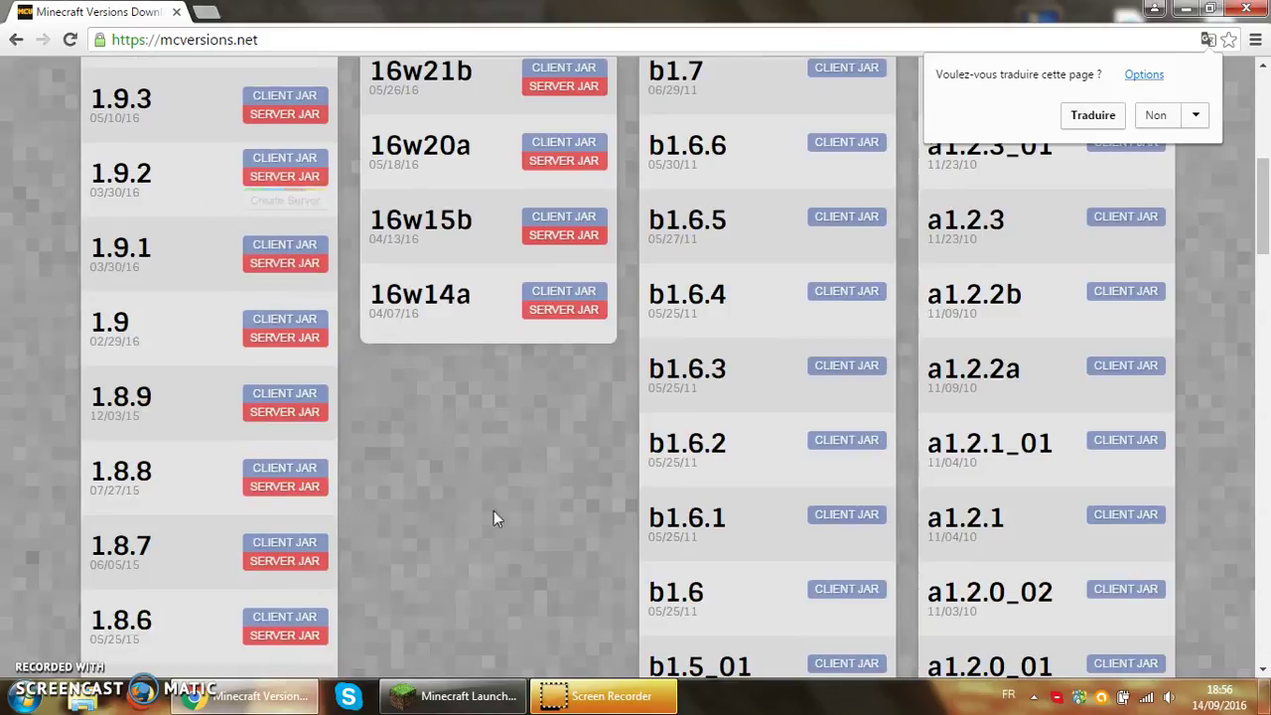
click(299, 406)
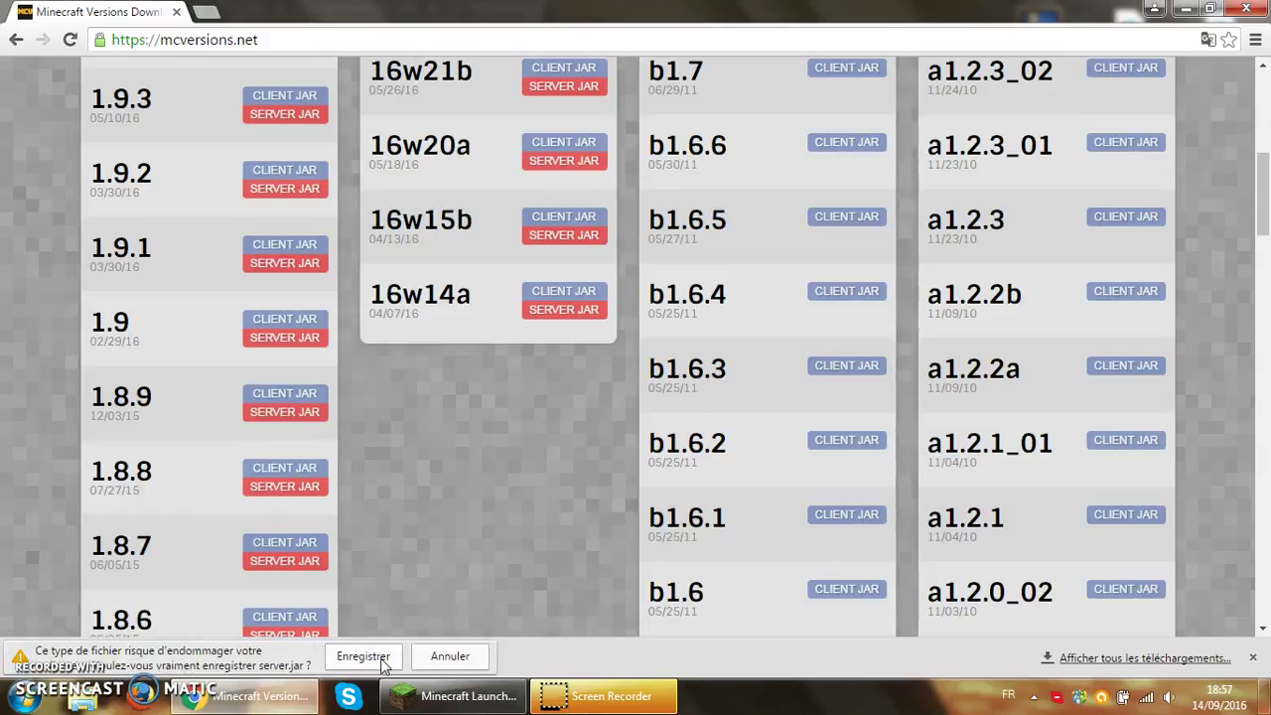
click(363, 656)
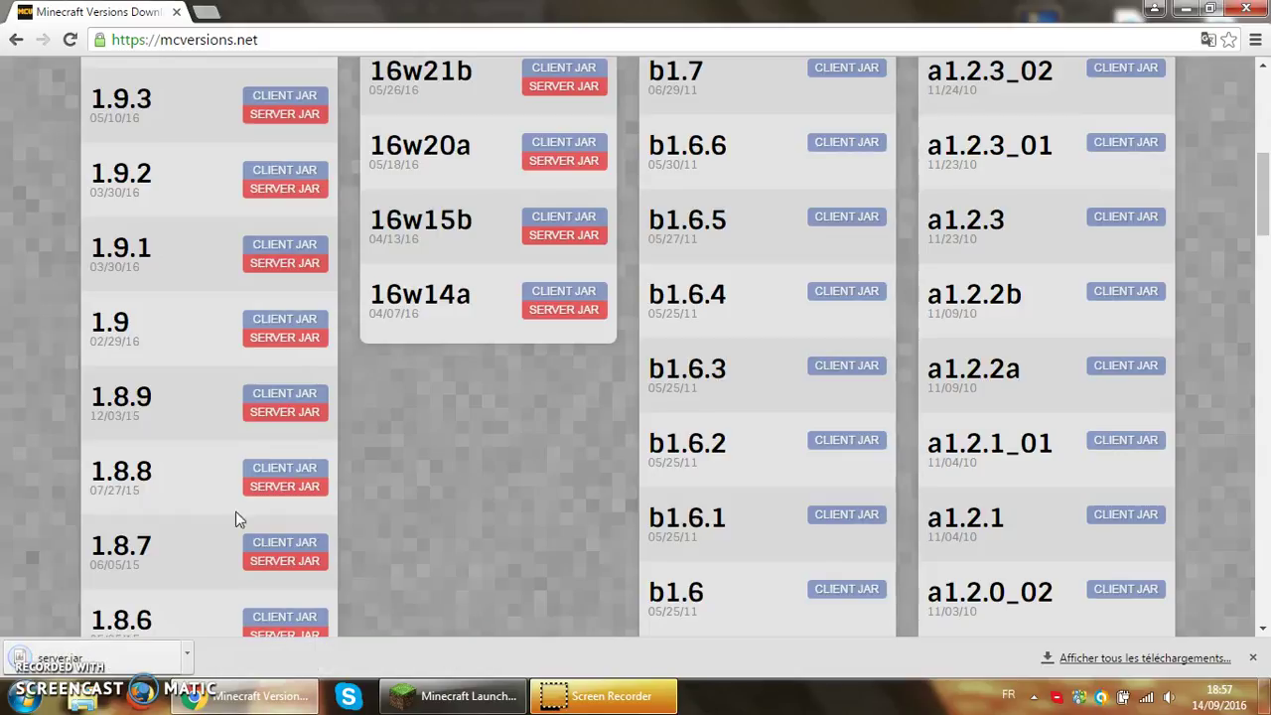
Locate the downloaded server.jar in the Téléchargements folder in Windows Explorer
click(105, 700)
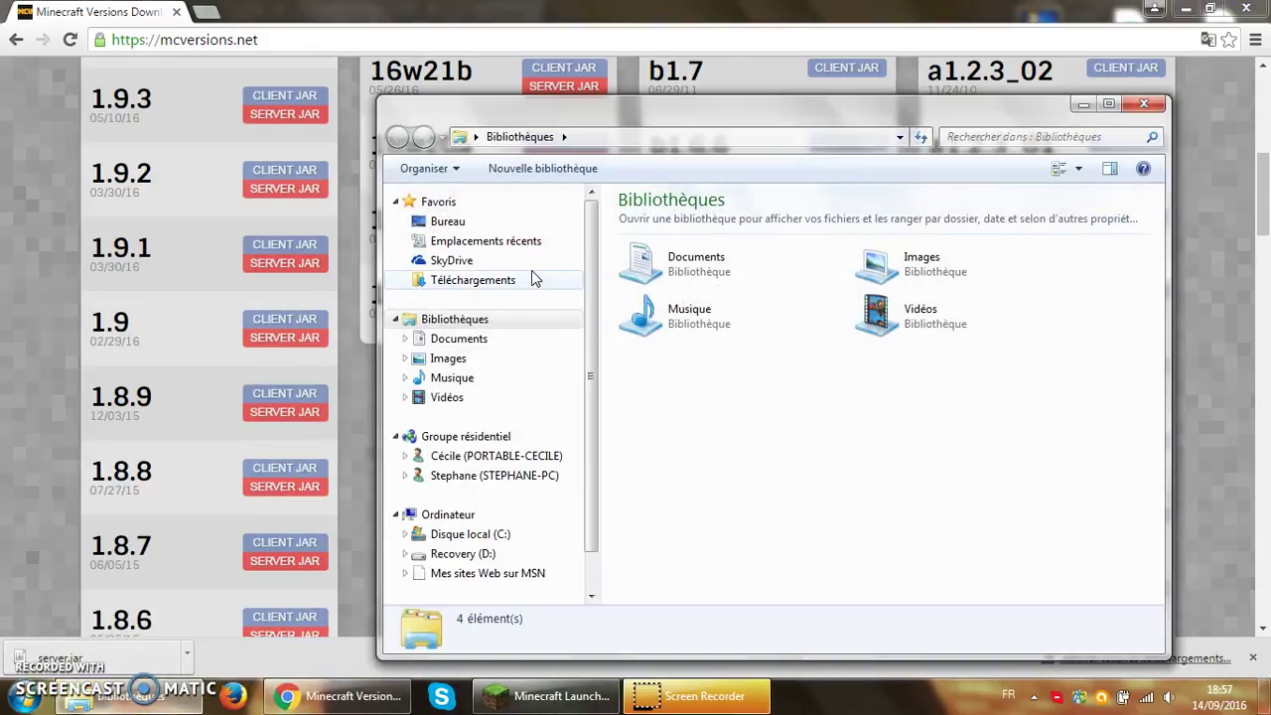
click(532, 279)
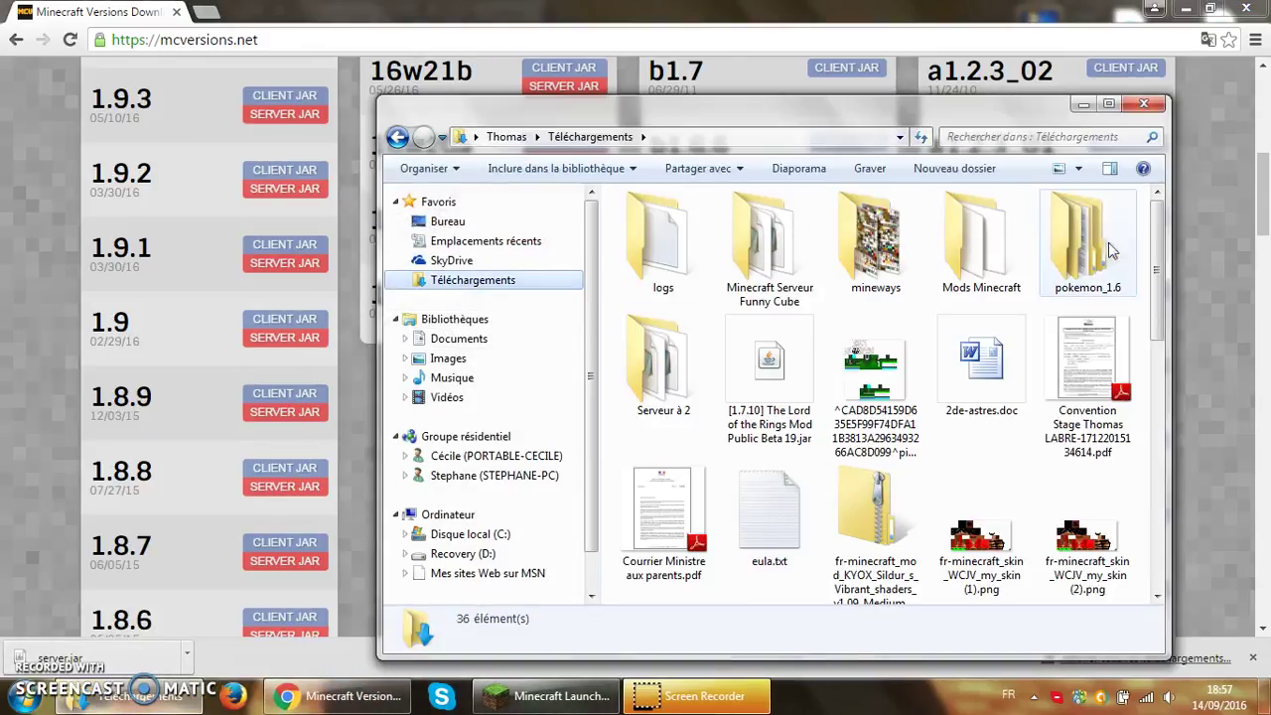
drag(1159, 244, 1132, 508)
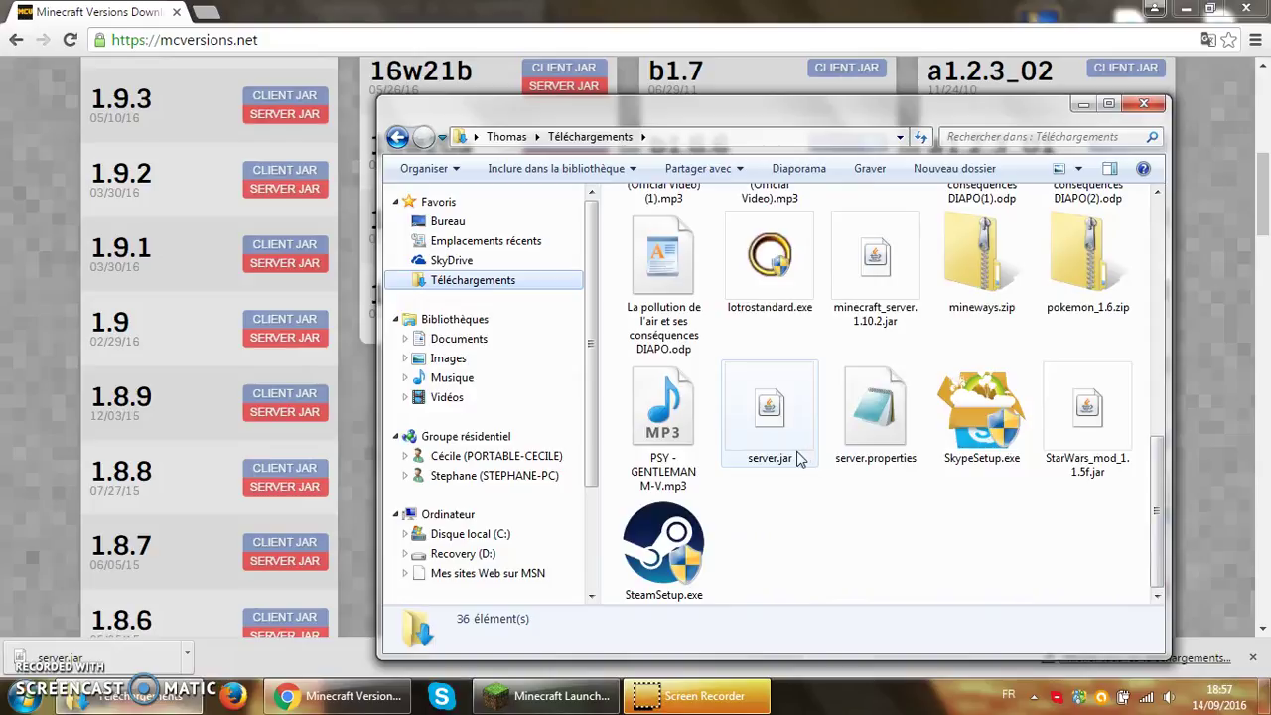
scroll(856, 536, down, 2)
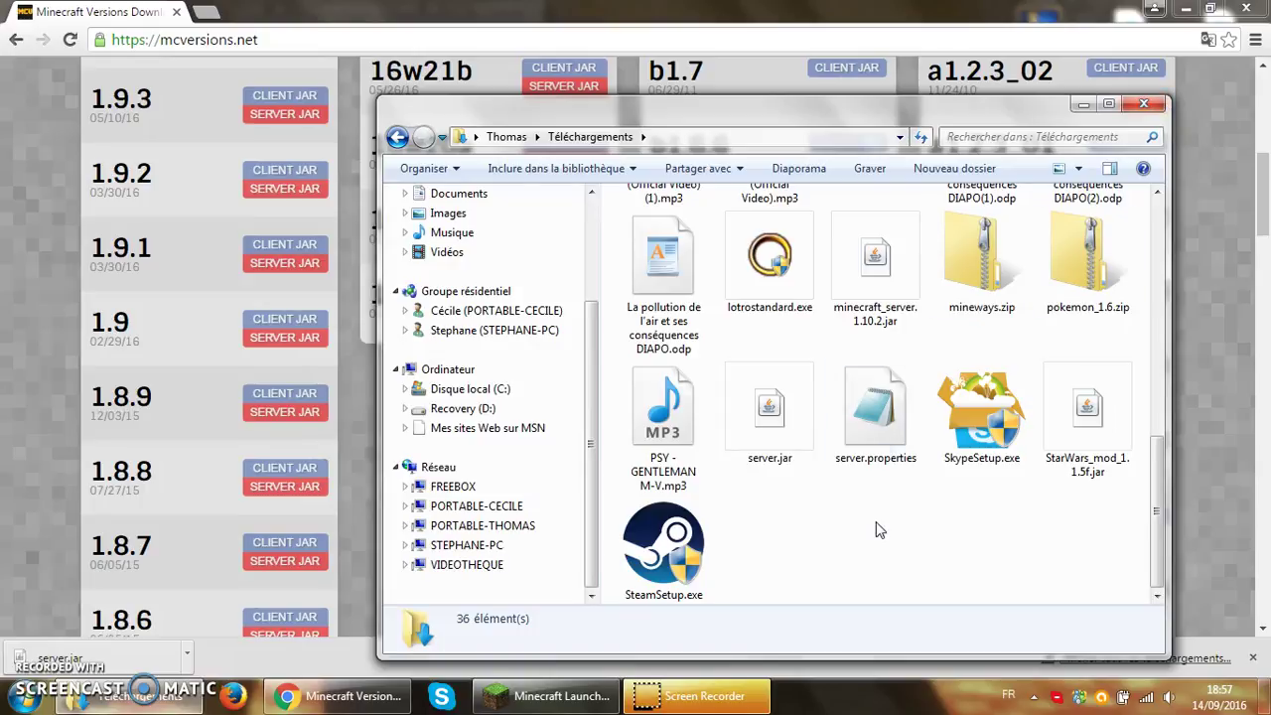
click(783, 432)
click(790, 504)
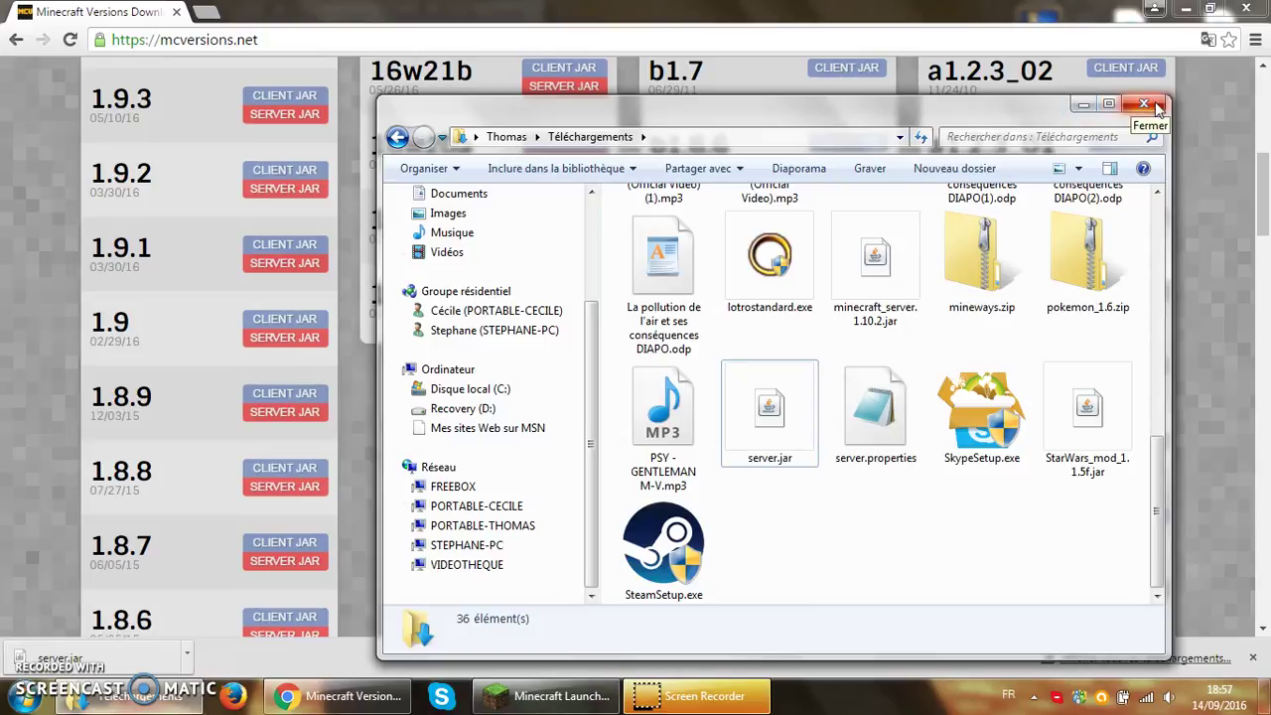
click(1082, 106)
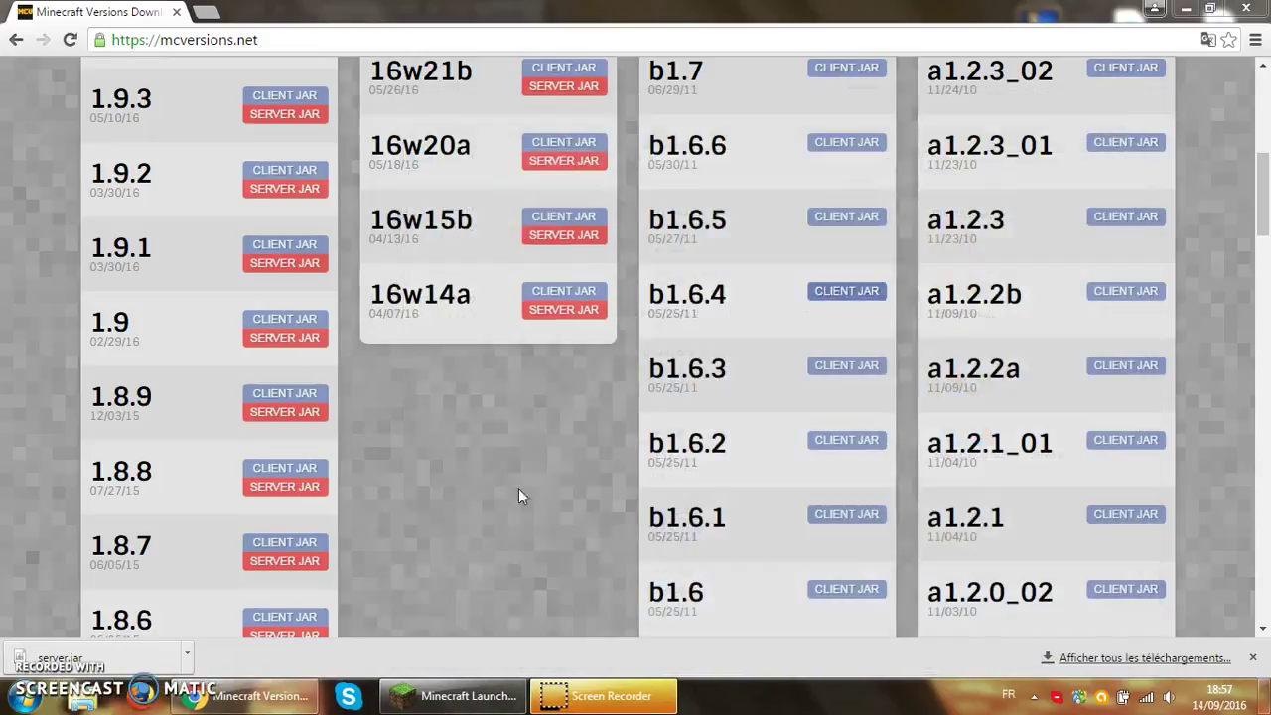
Move server.jar from the Téléchargements folder to the desktop
click(92, 659)
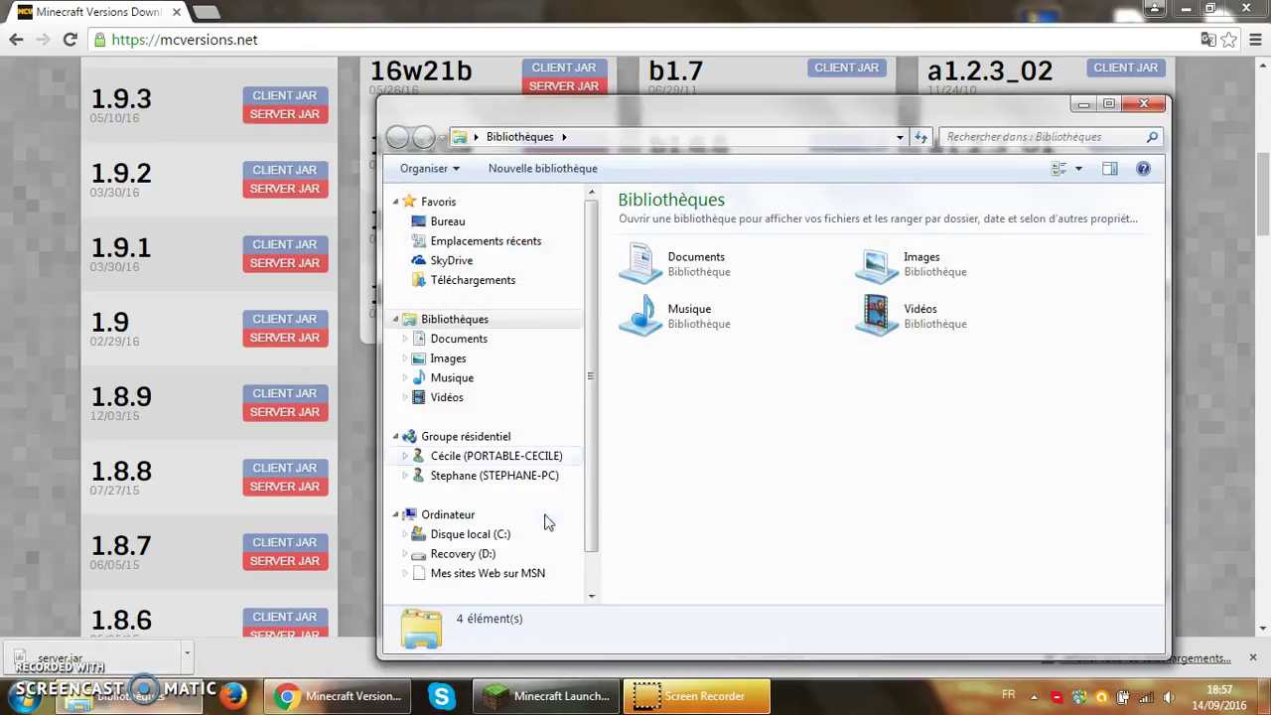
click(501, 282)
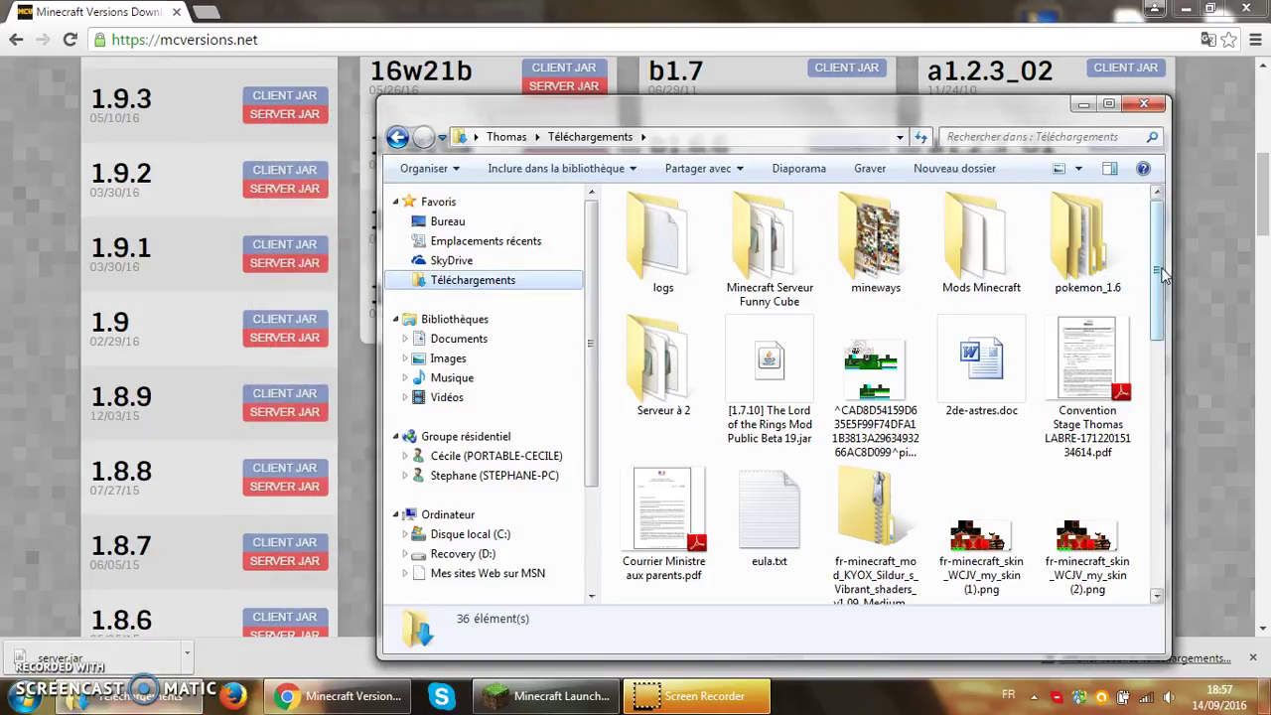
drag(1158, 276, 1135, 511)
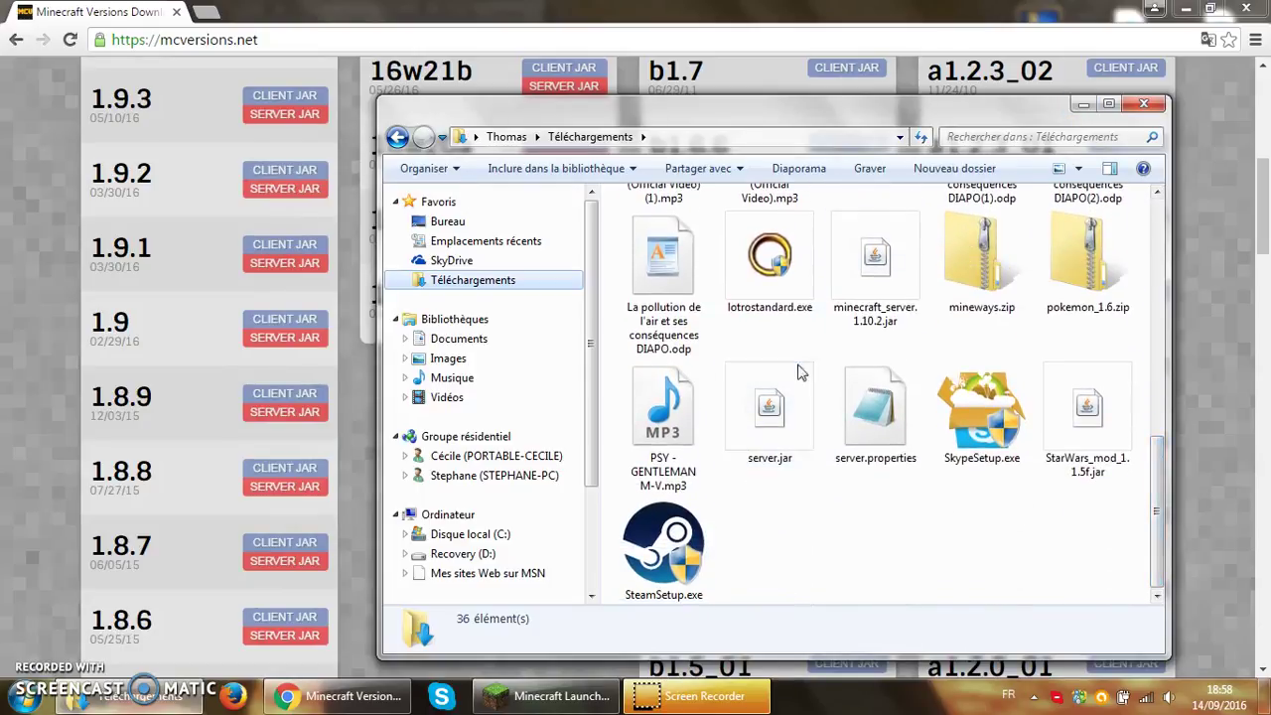
click(1186, 9)
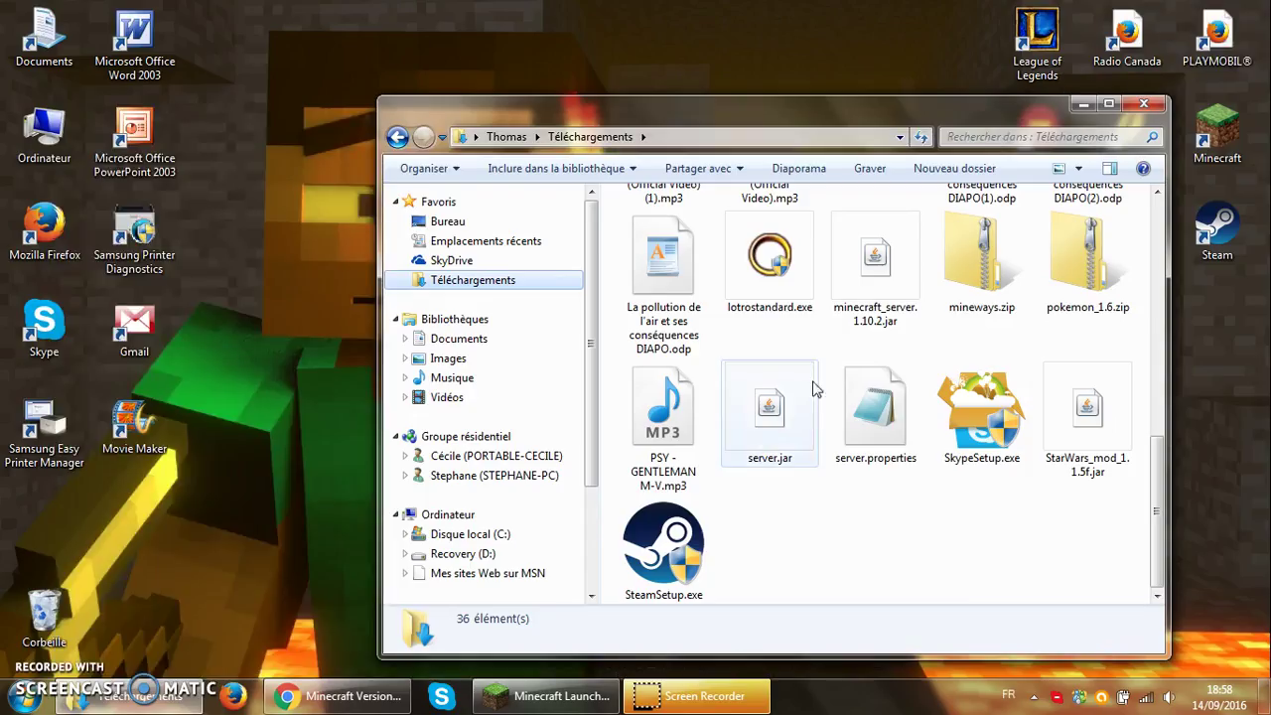
drag(770, 407, 818, 91)
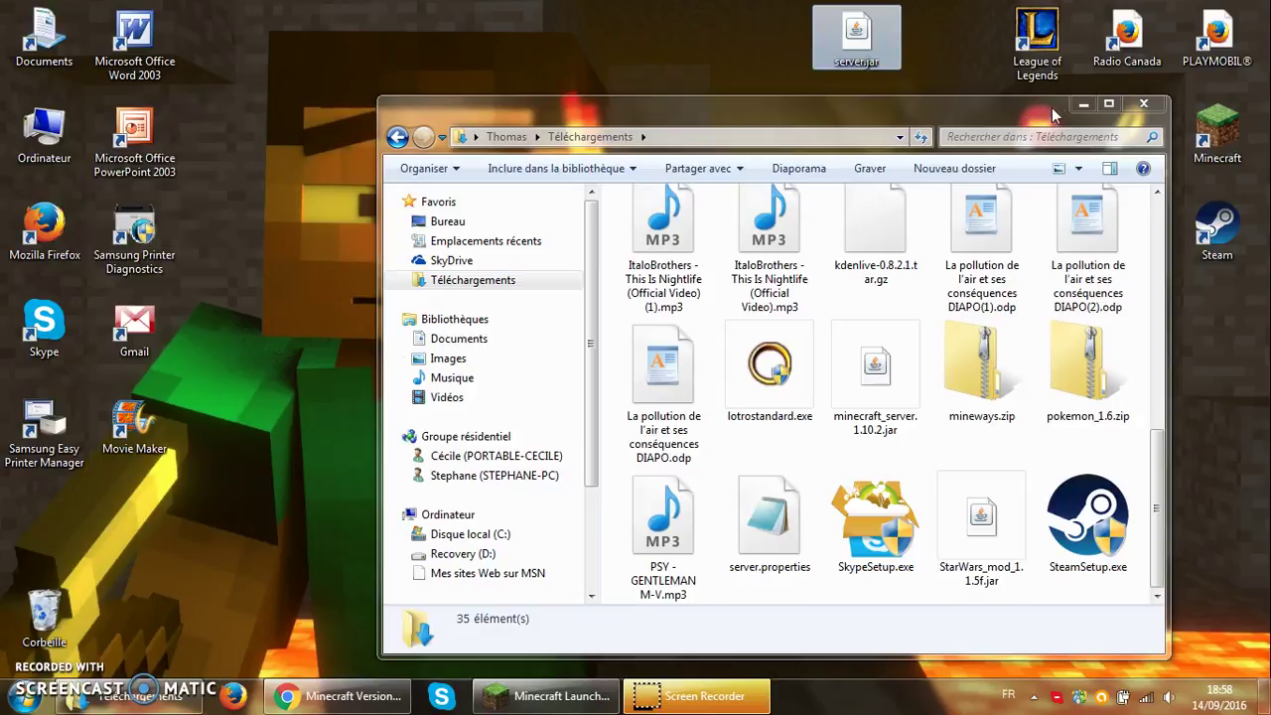
click(1082, 104)
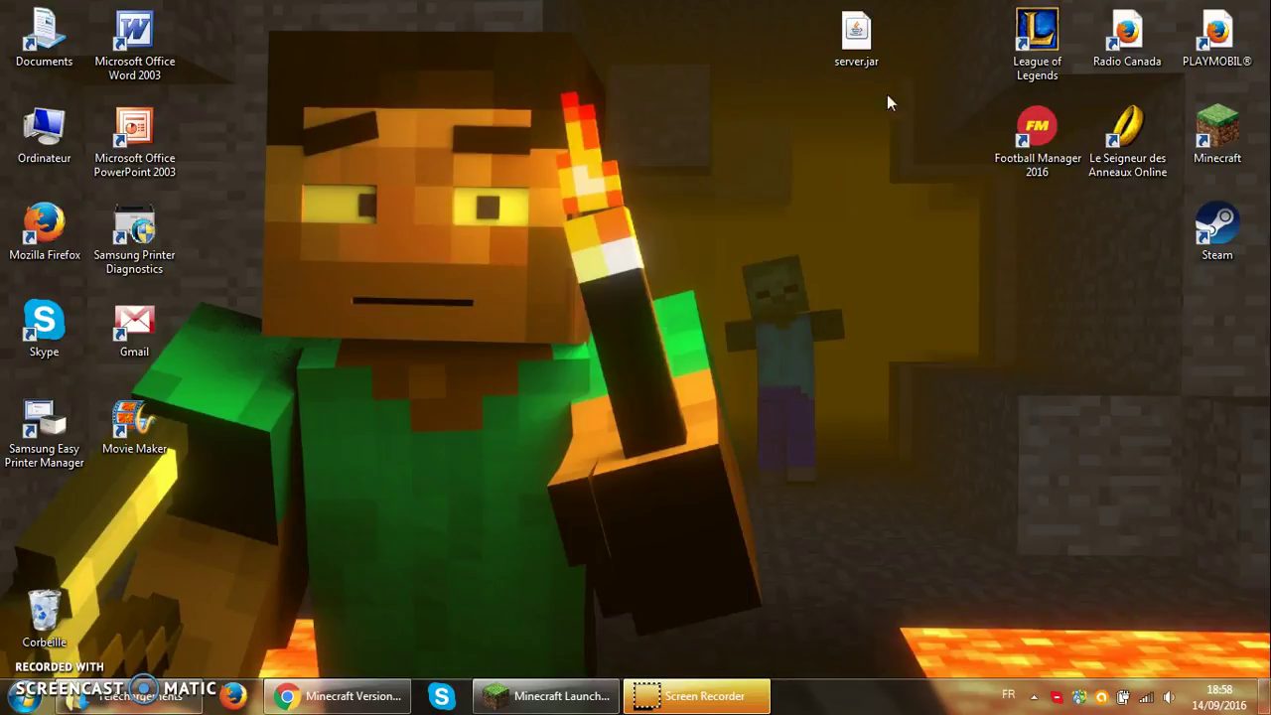
Run server.jar from the desktop to generate the server files
double_click(857, 55)
right_click(828, 161)
click(799, 191)
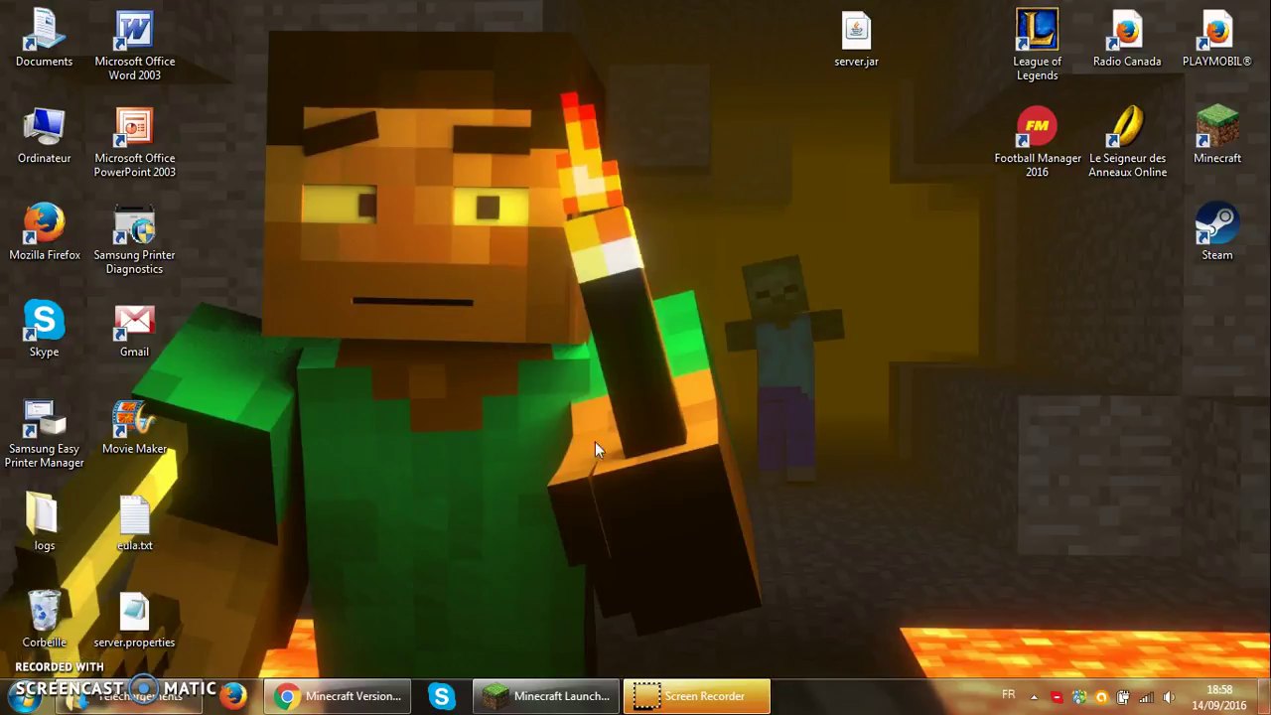
Create a new folder named "Mon serveur minecraft" in the Documents library
click(134, 696)
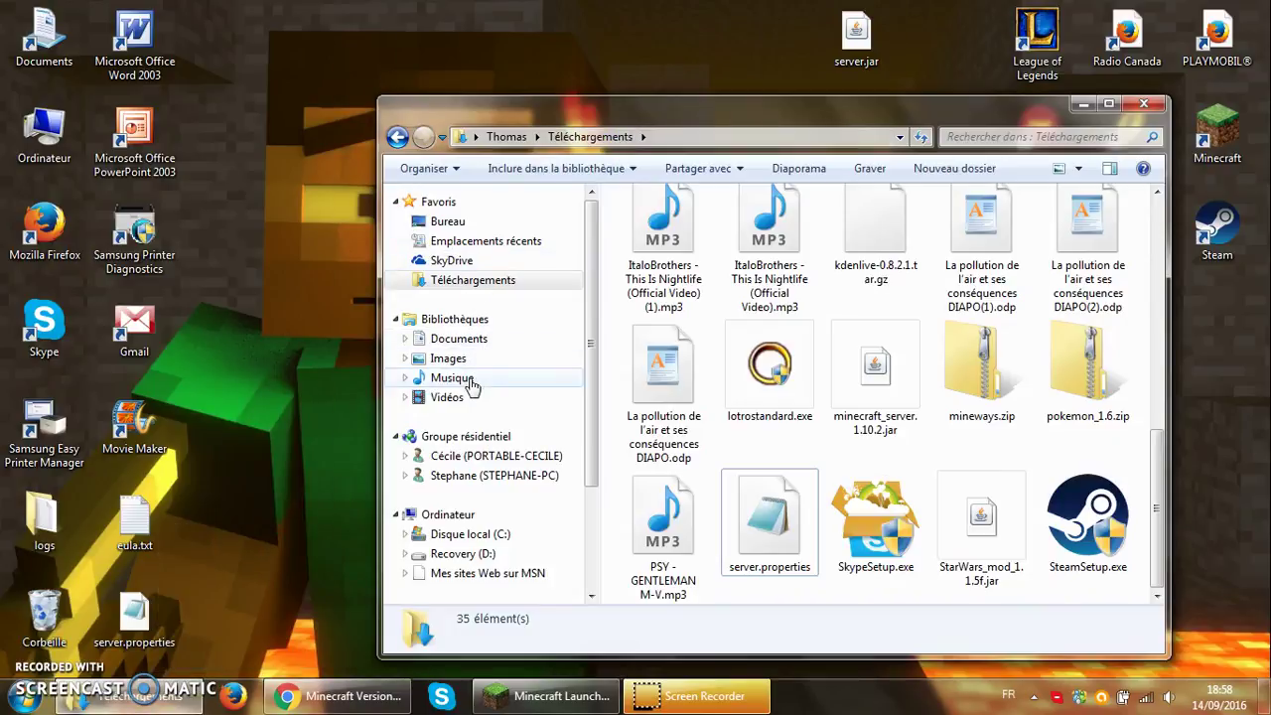
click(462, 338)
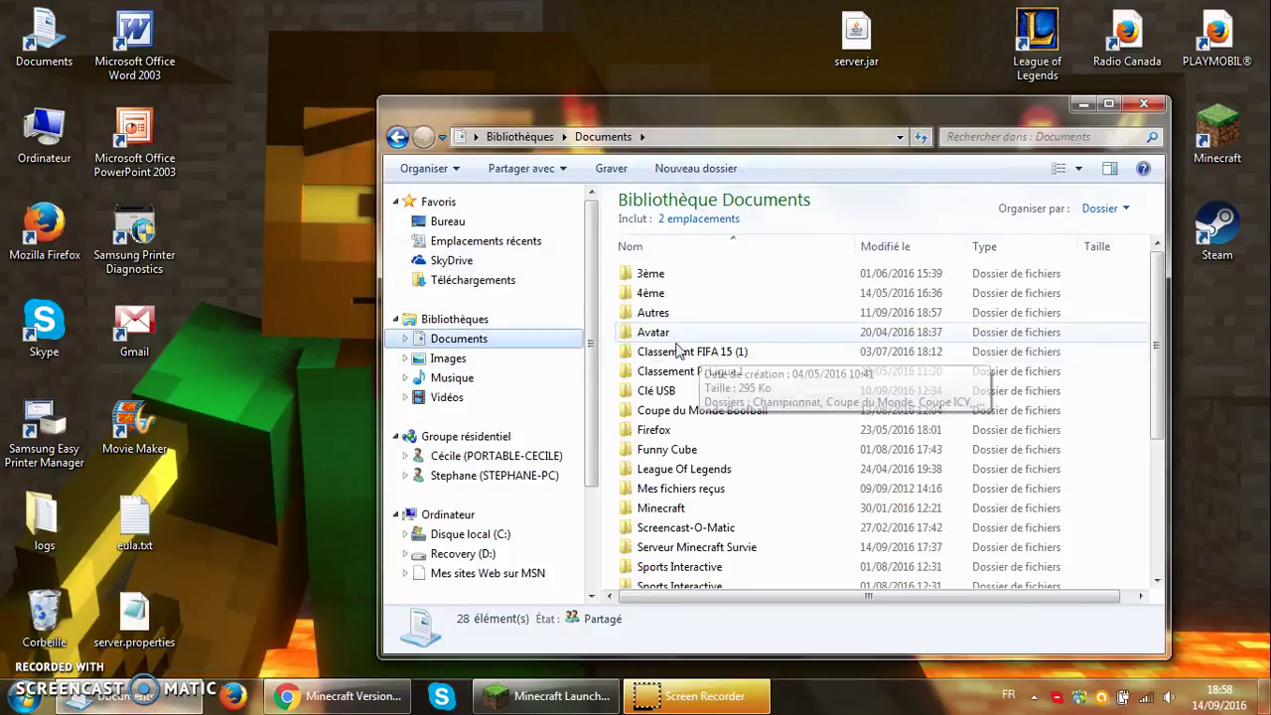
right_click(617, 334)
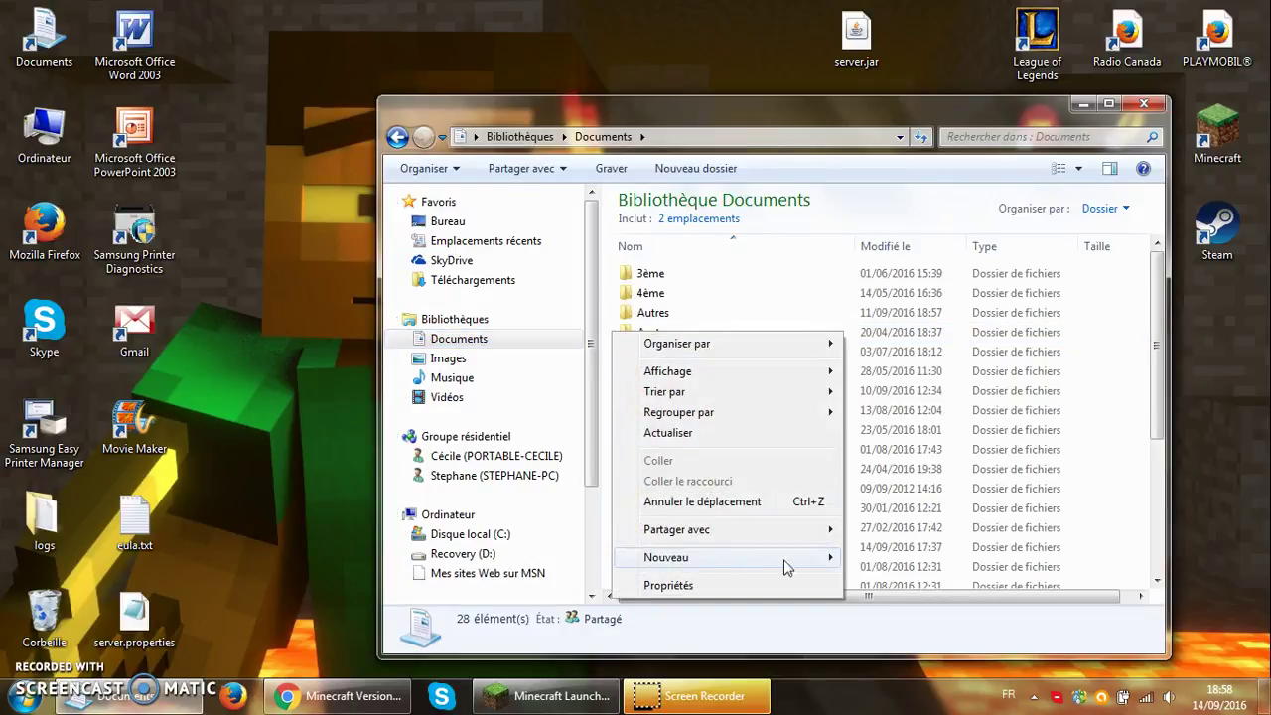
mouse_move(774, 567)
click(872, 375)
text(Mon ser)
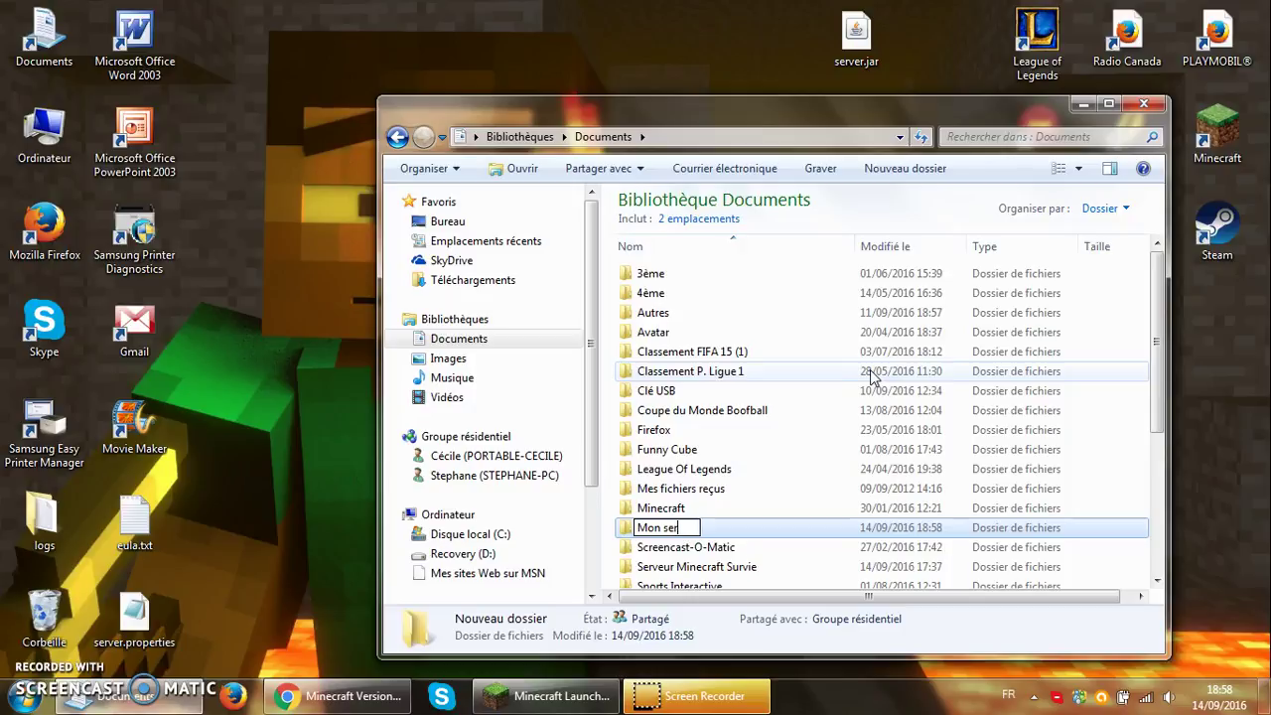
text(veur minecraft)
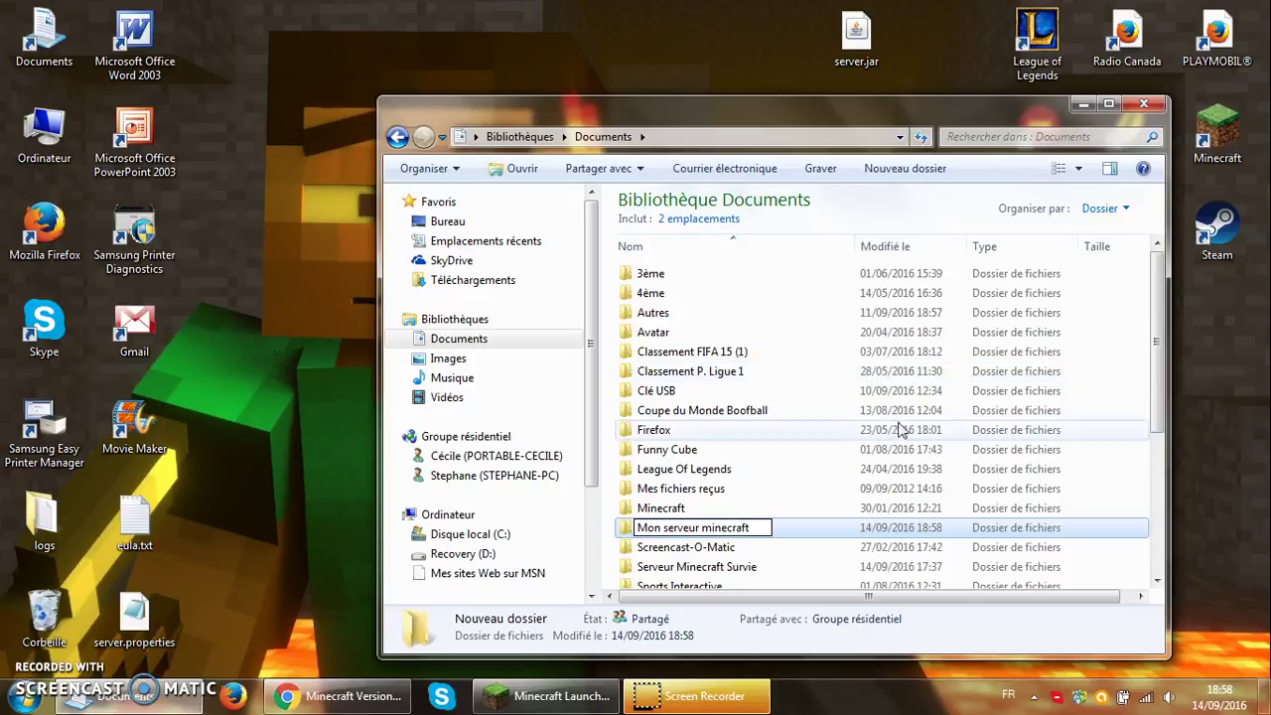
click(607, 535)
Move server.jar from the desktop into the Mon serveur minecraft folder and run it there
drag(854, 35, 701, 536)
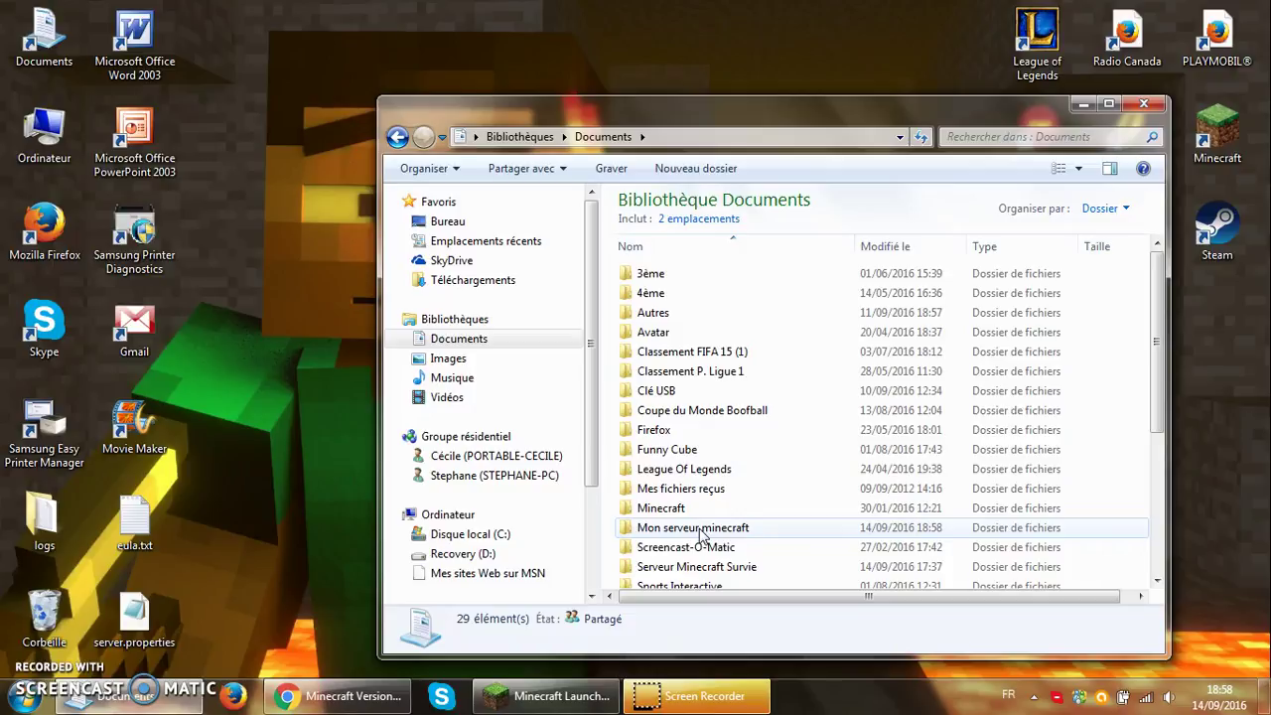
double_click(701, 536)
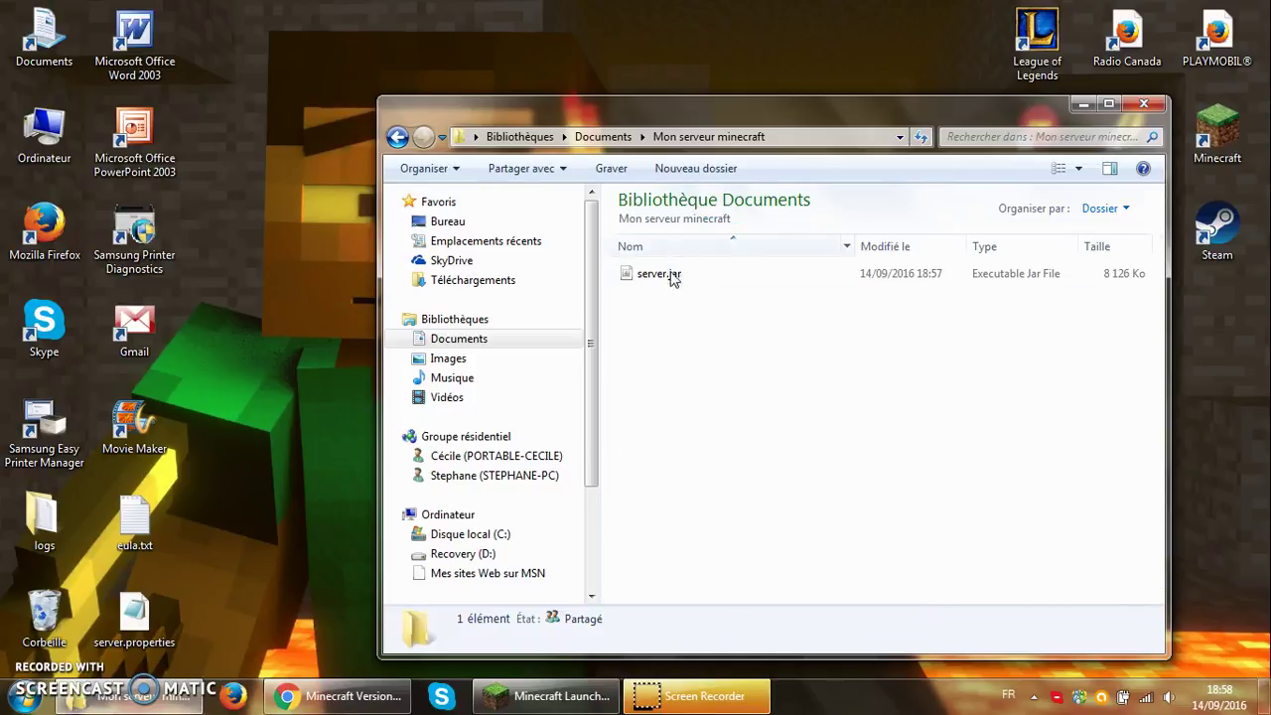
double_click(667, 281)
click(736, 371)
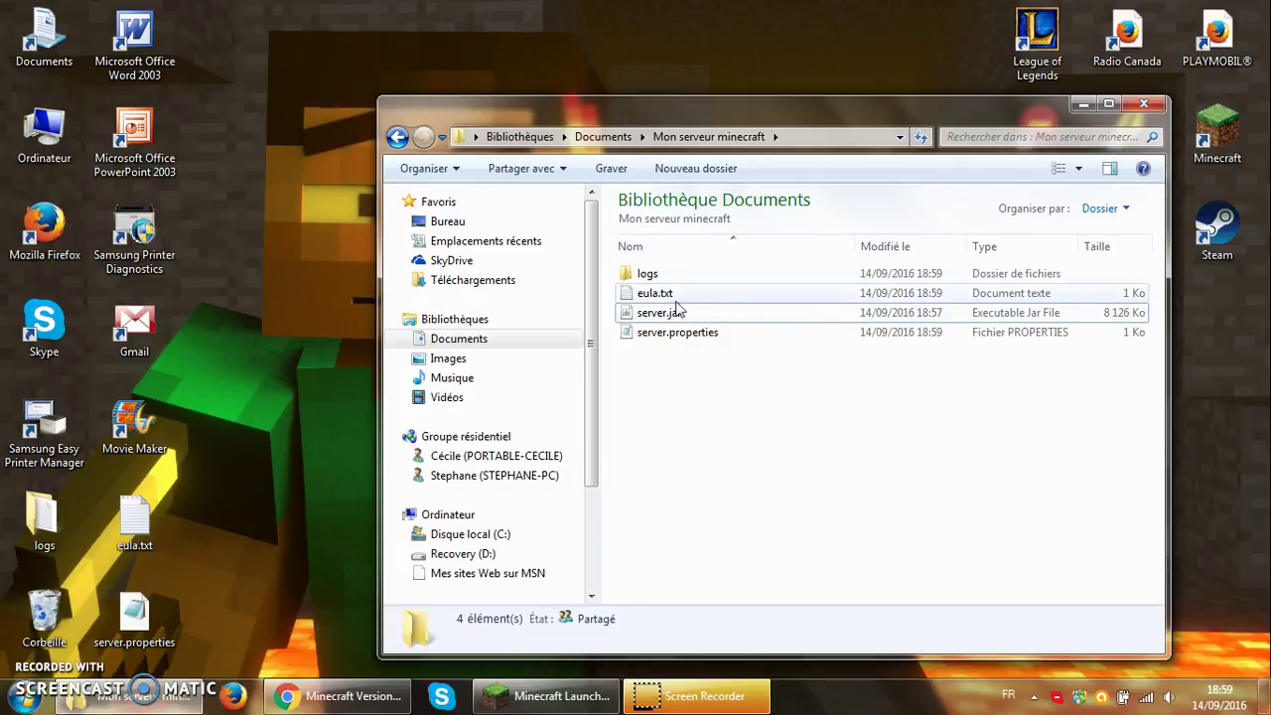
Open the server.properties file from the Mon serveur minecraft folder in Notepad
double_click(692, 334)
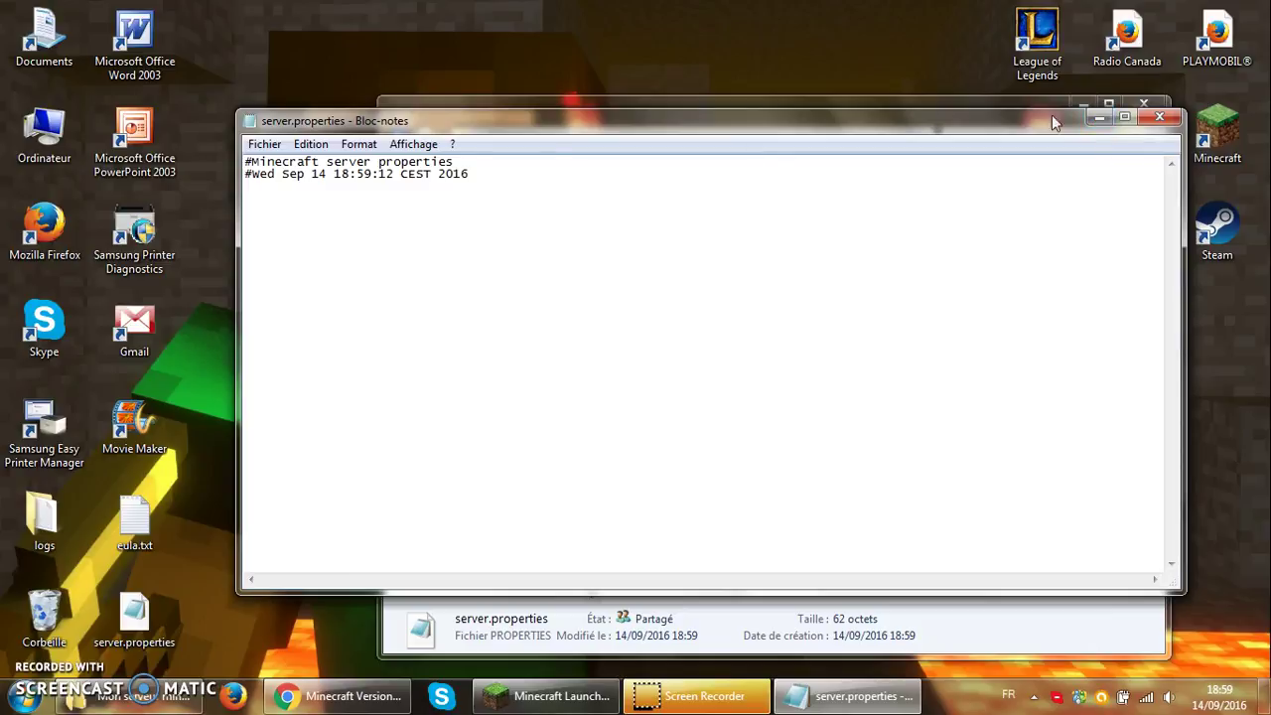
Close server.properties, set eula=true in eula.txt in the Mon serveur minecraft folder, and save and close the file
click(1159, 118)
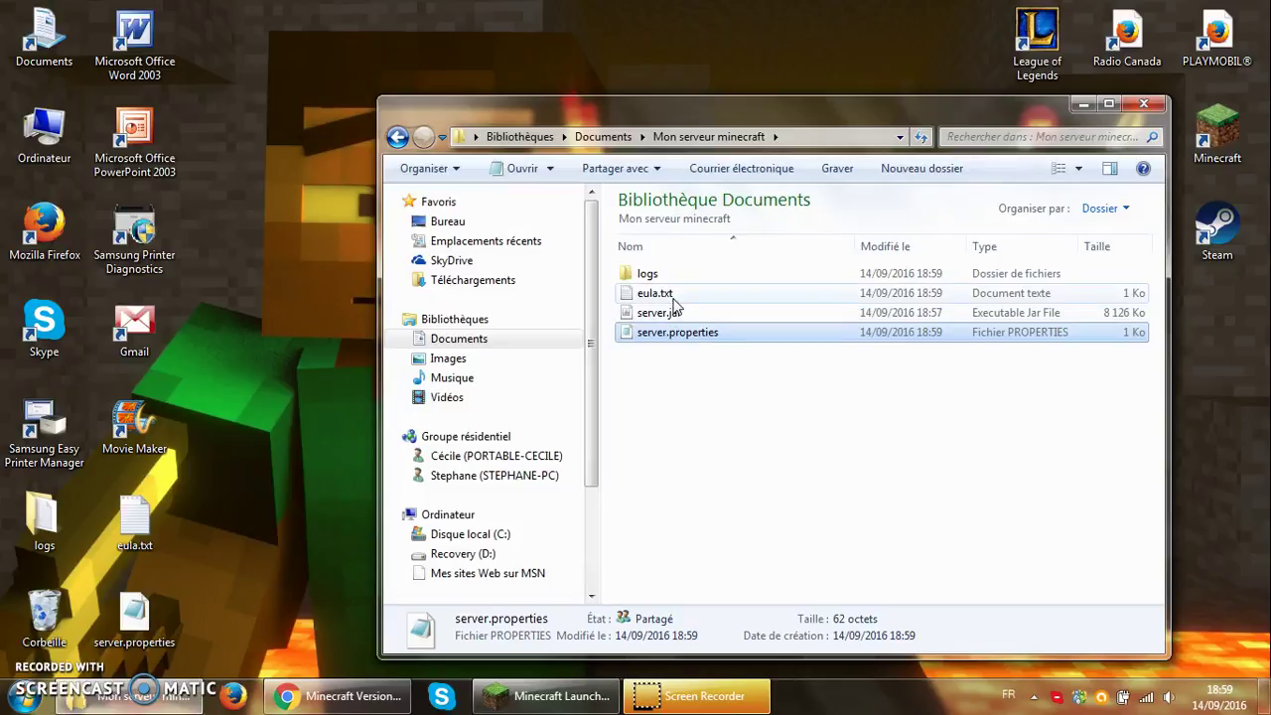
double_click(673, 296)
click(361, 189)
key(BackSpace)
key(BackSpace)
key(BackSpace)
key(BackSpace)
key(BackSpace)
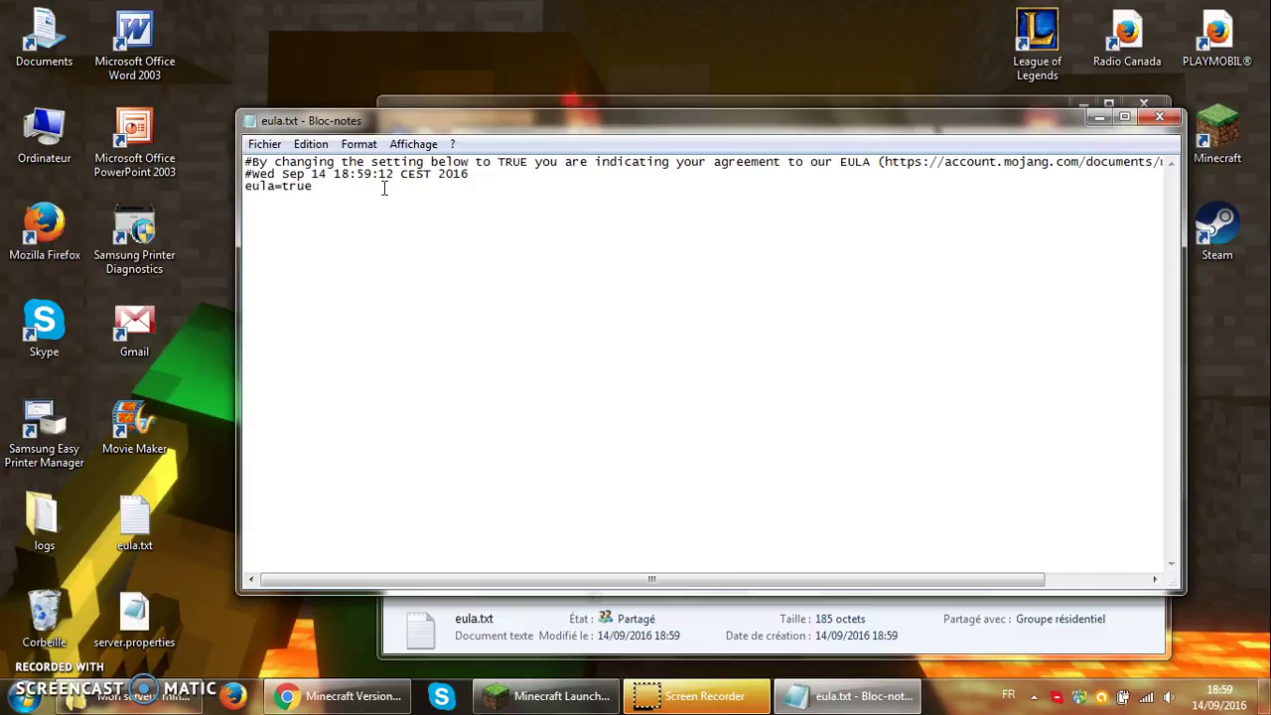
click(264, 144)
mouse_move(264, 144)
click(306, 205)
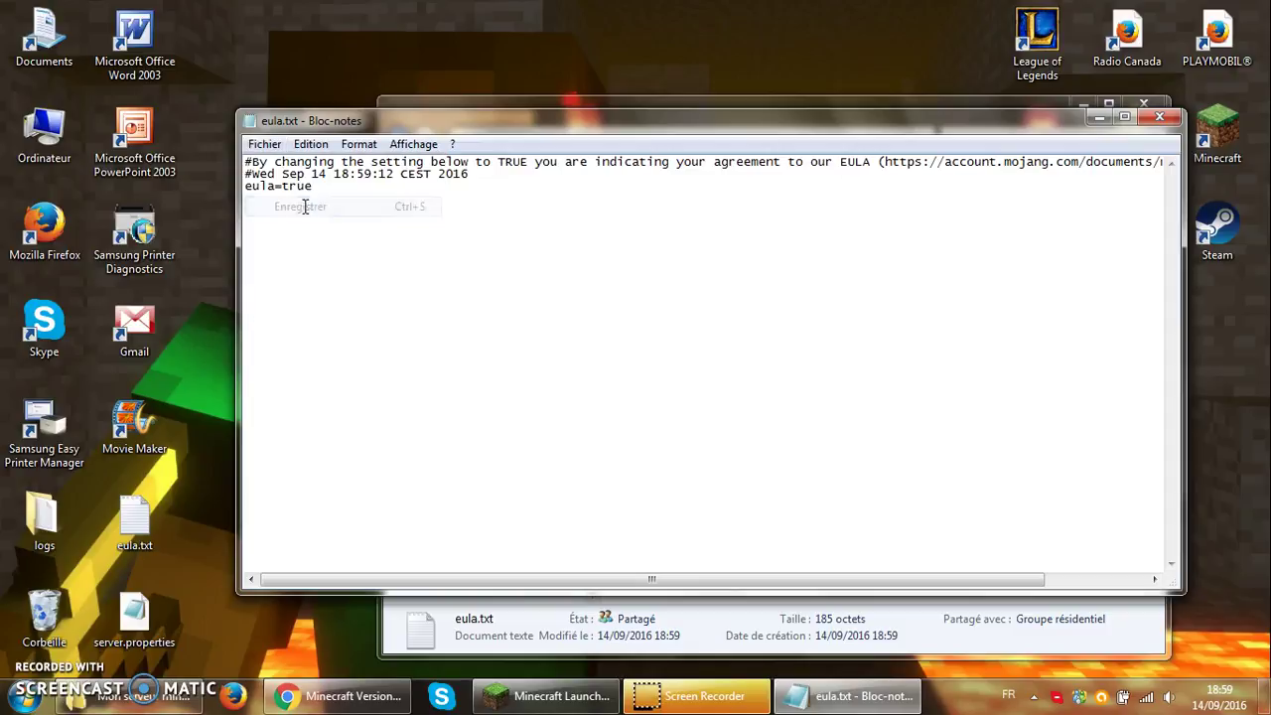
click(1157, 118)
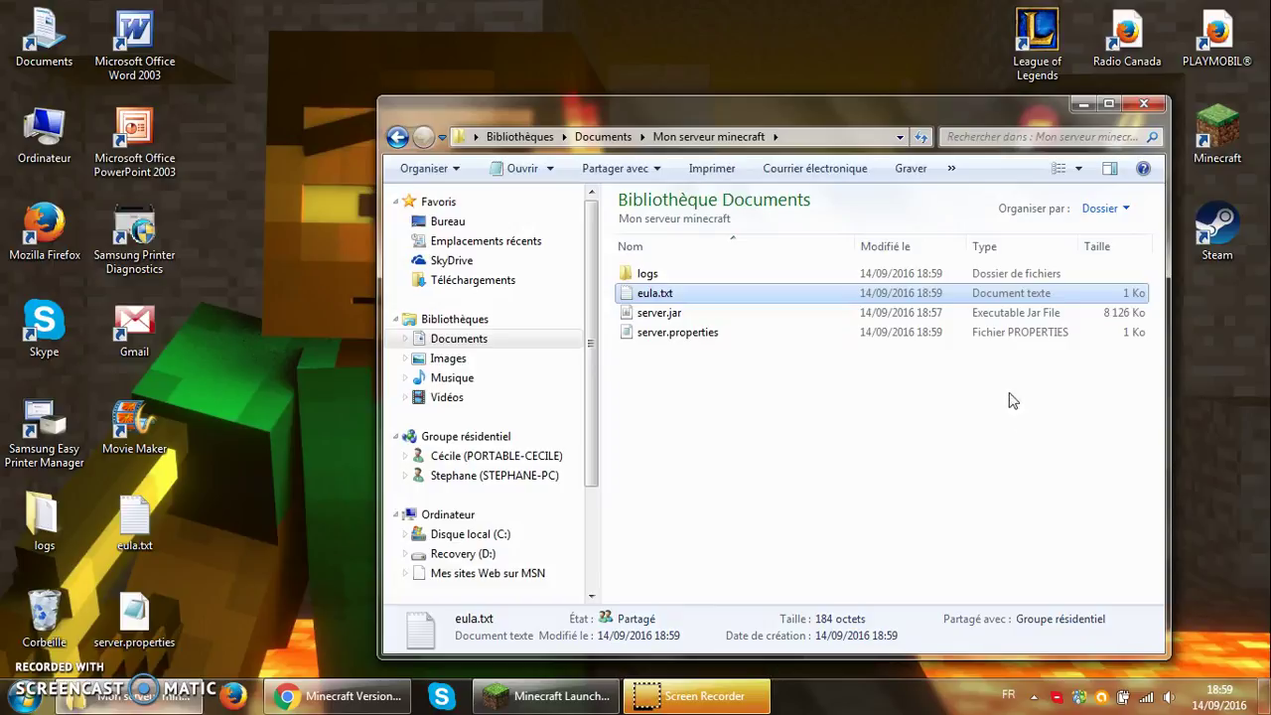
Run server.jar from the Mon serveur minecraft folder and open the server.properties file in Notepad
click(703, 367)
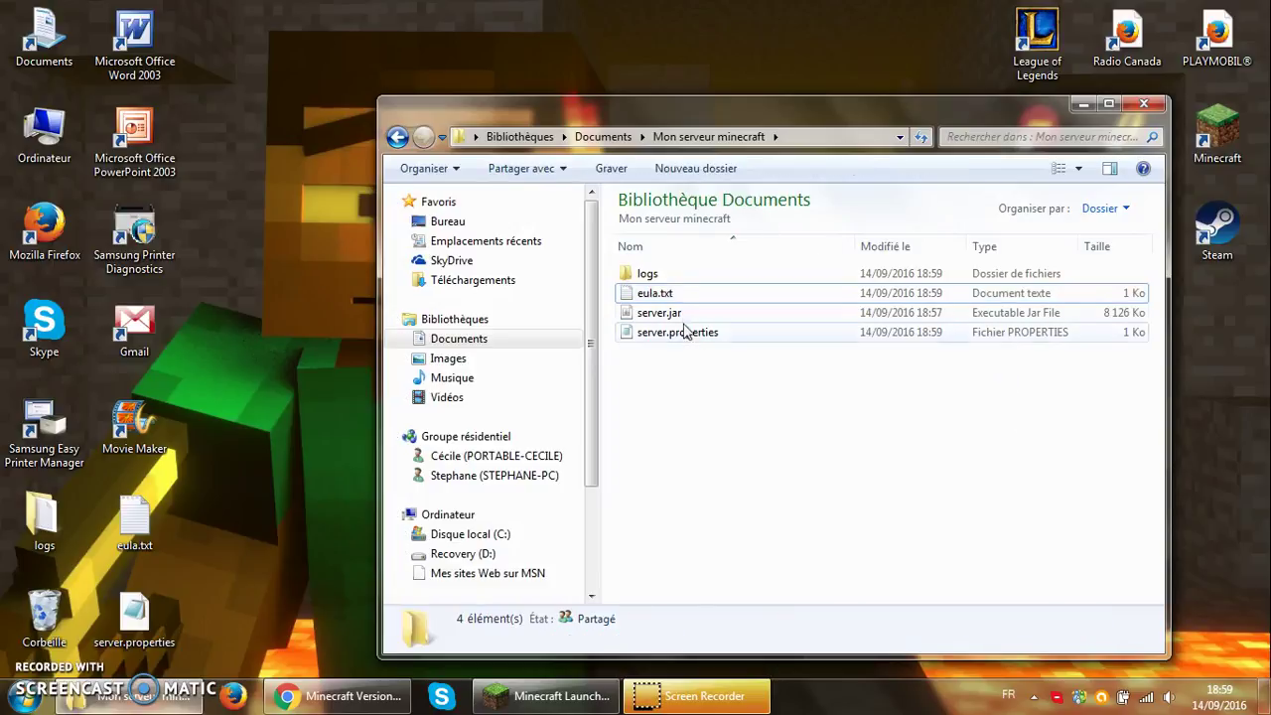
double_click(682, 314)
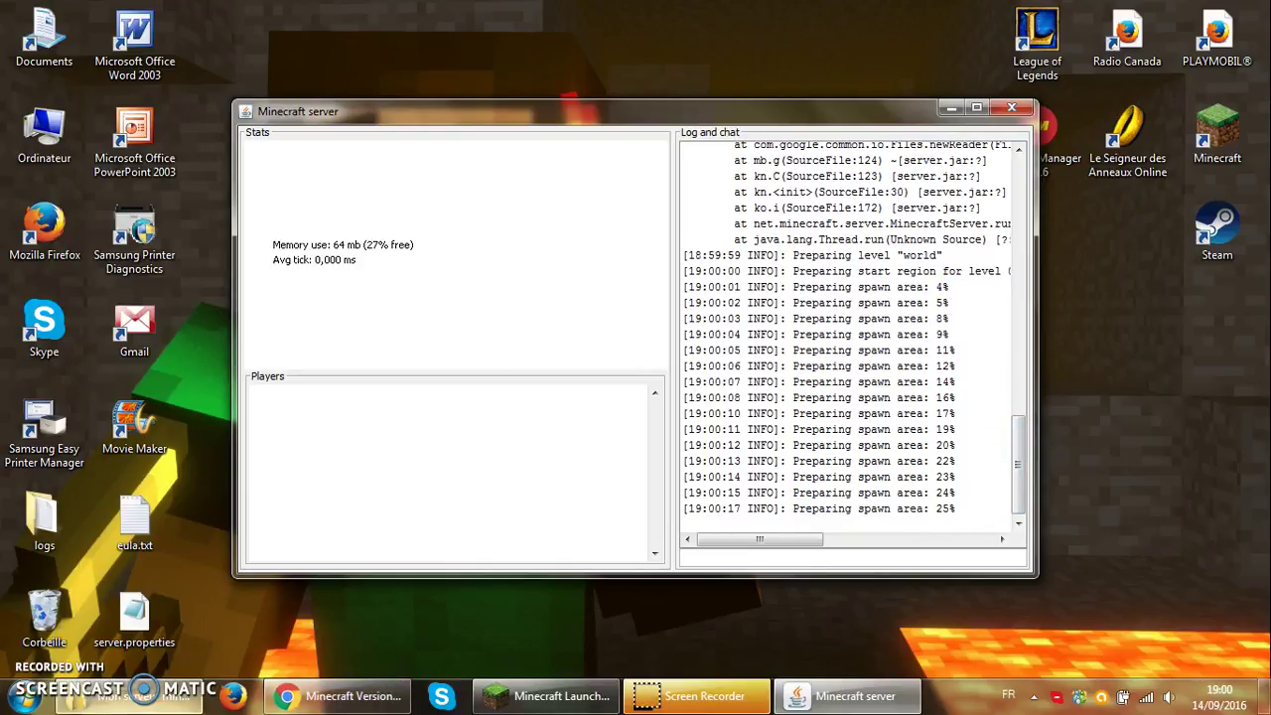
click(134, 697)
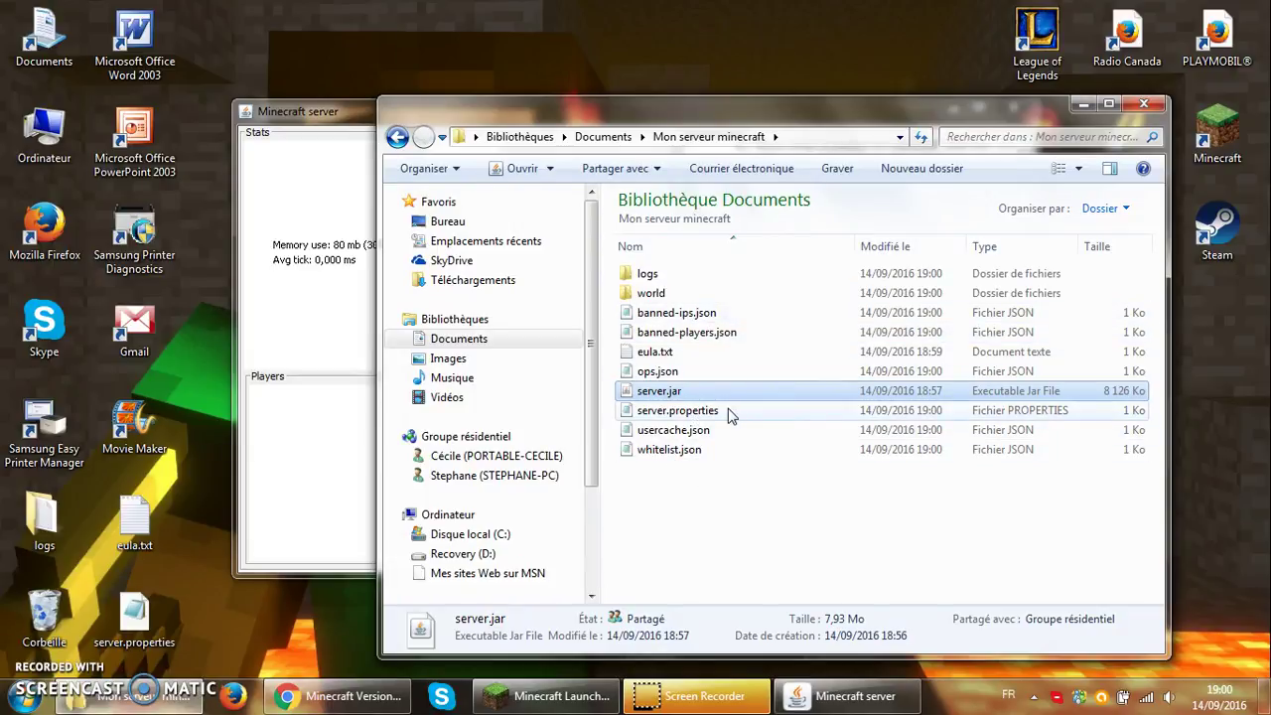
double_click(719, 412)
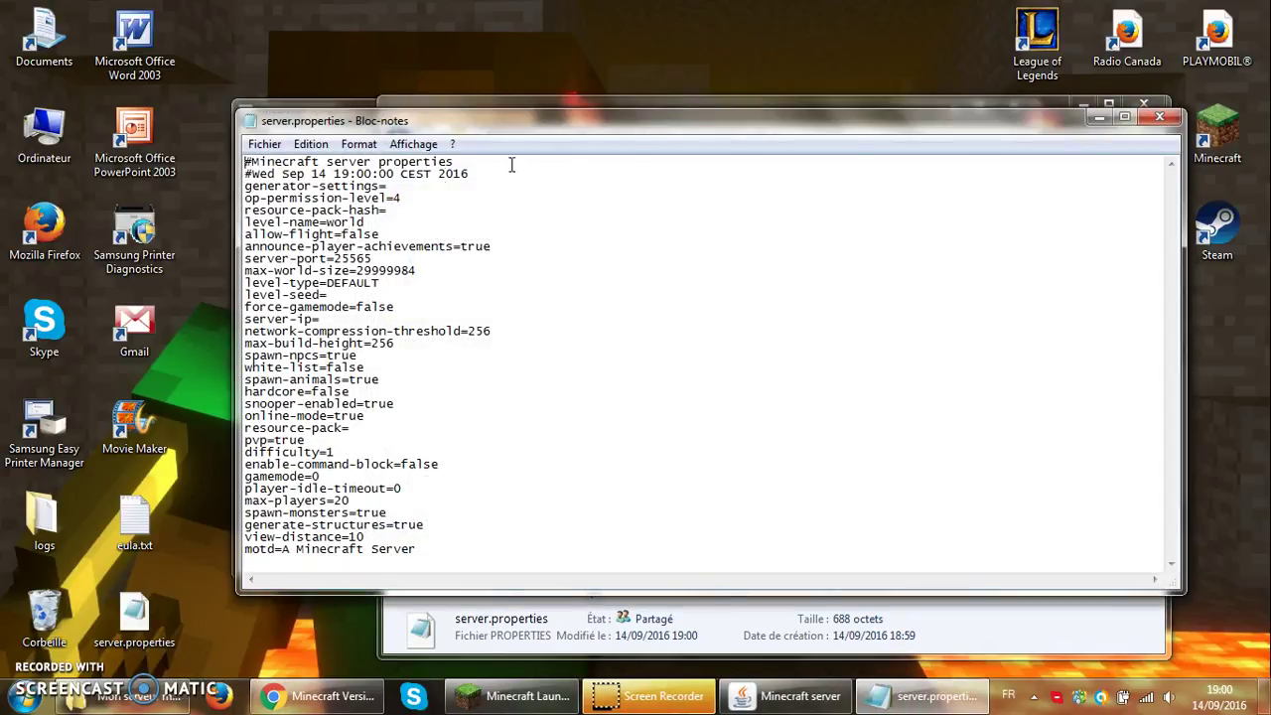
Minimize the Mon serveur minecraft folder and Minecraft server windows, keeping the server.properties file in view
drag(1055, 123, 1080, 175)
click(1083, 105)
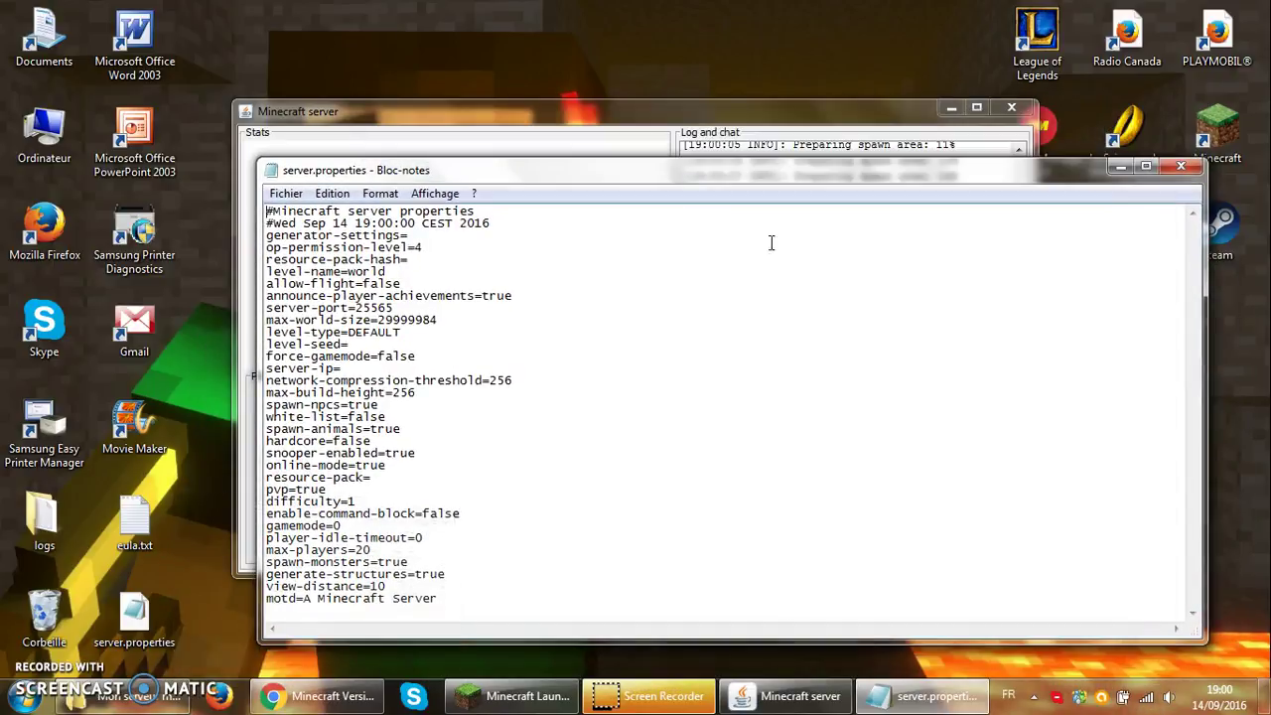
drag(697, 104, 717, 110)
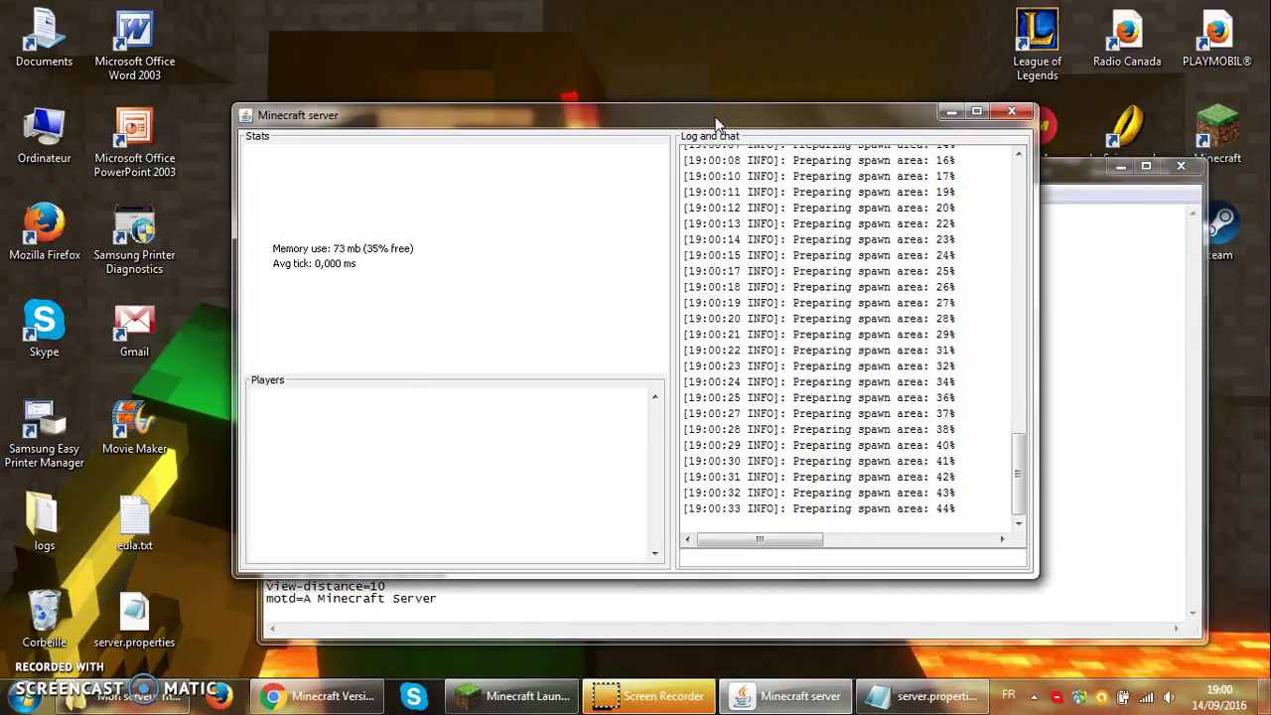
click(950, 112)
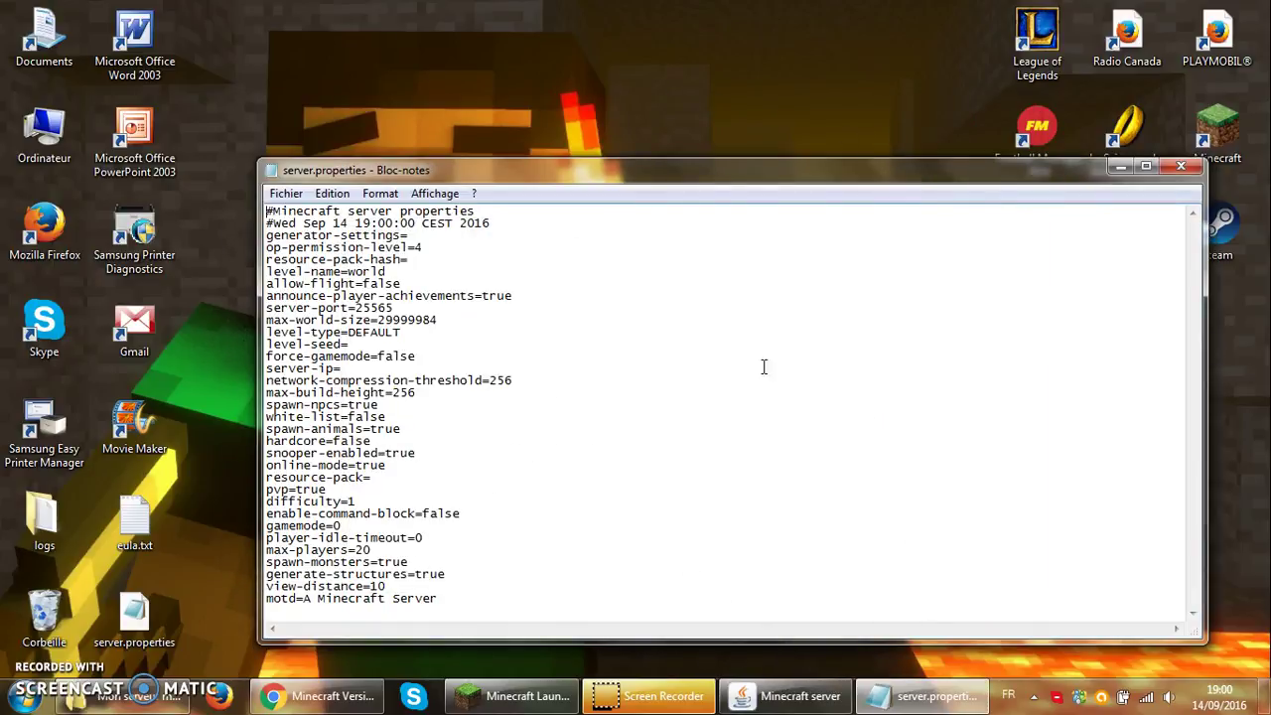
click(113, 695)
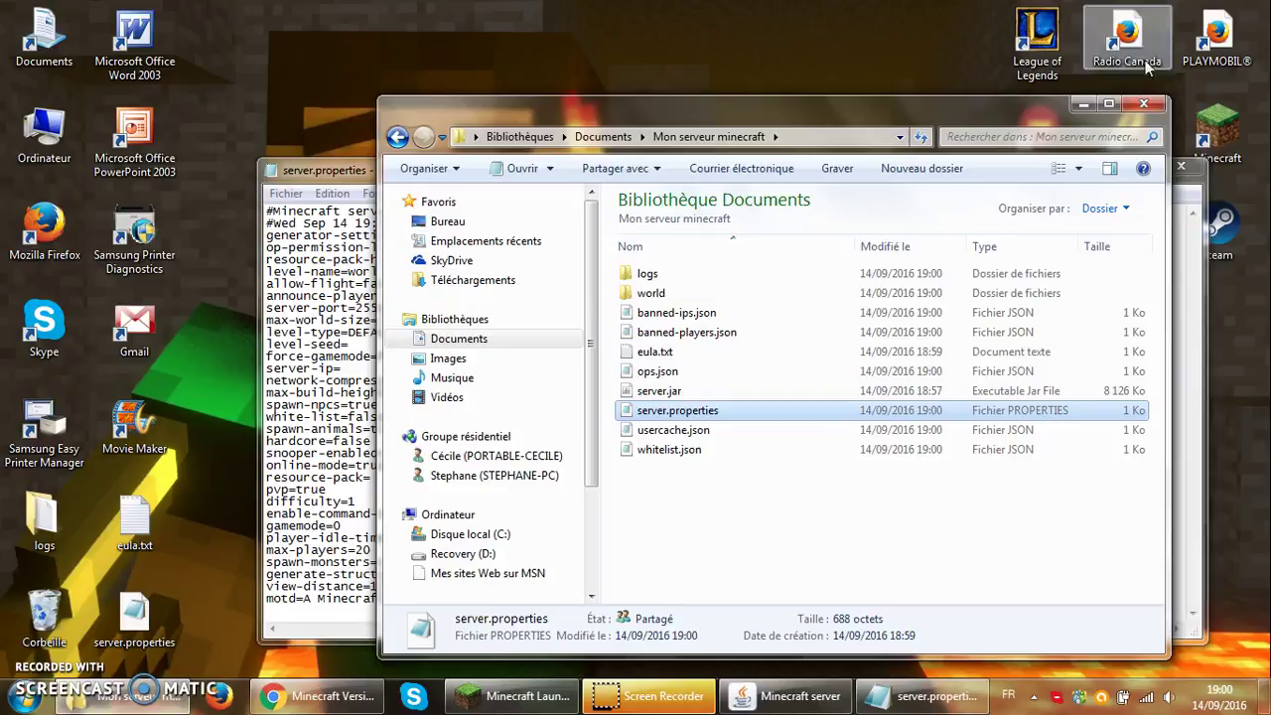
click(1083, 104)
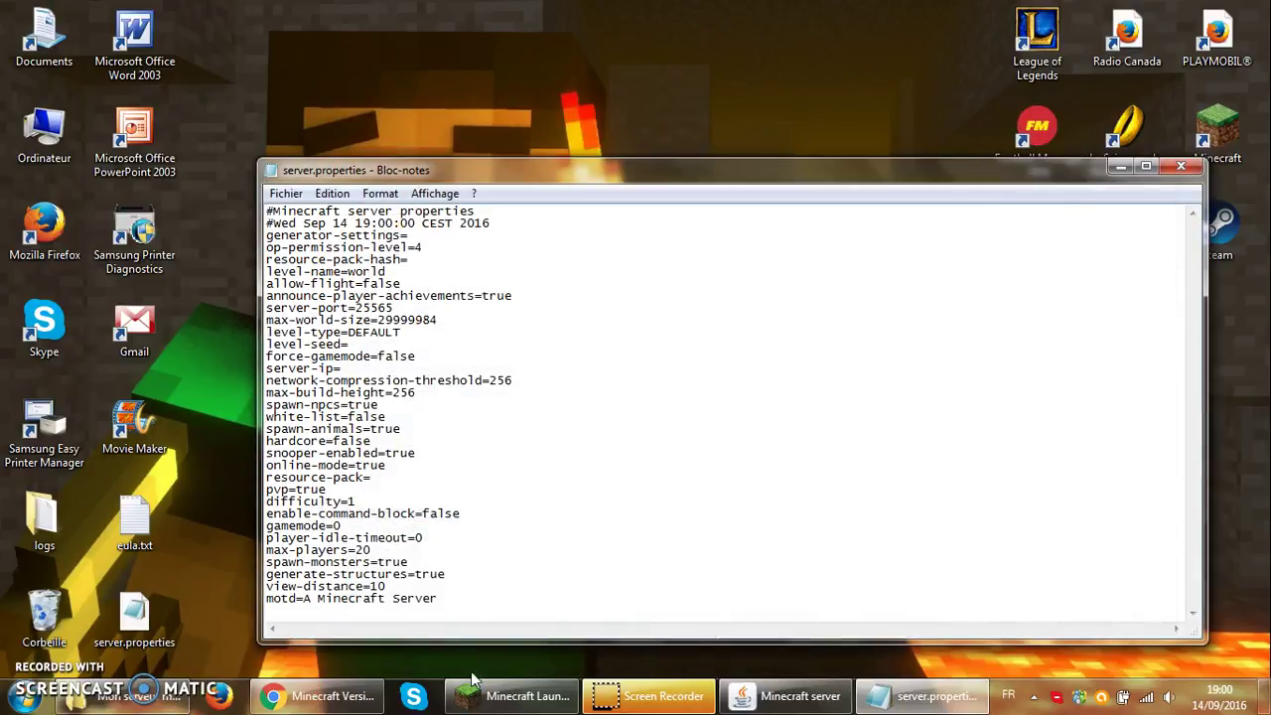
click(789, 695)
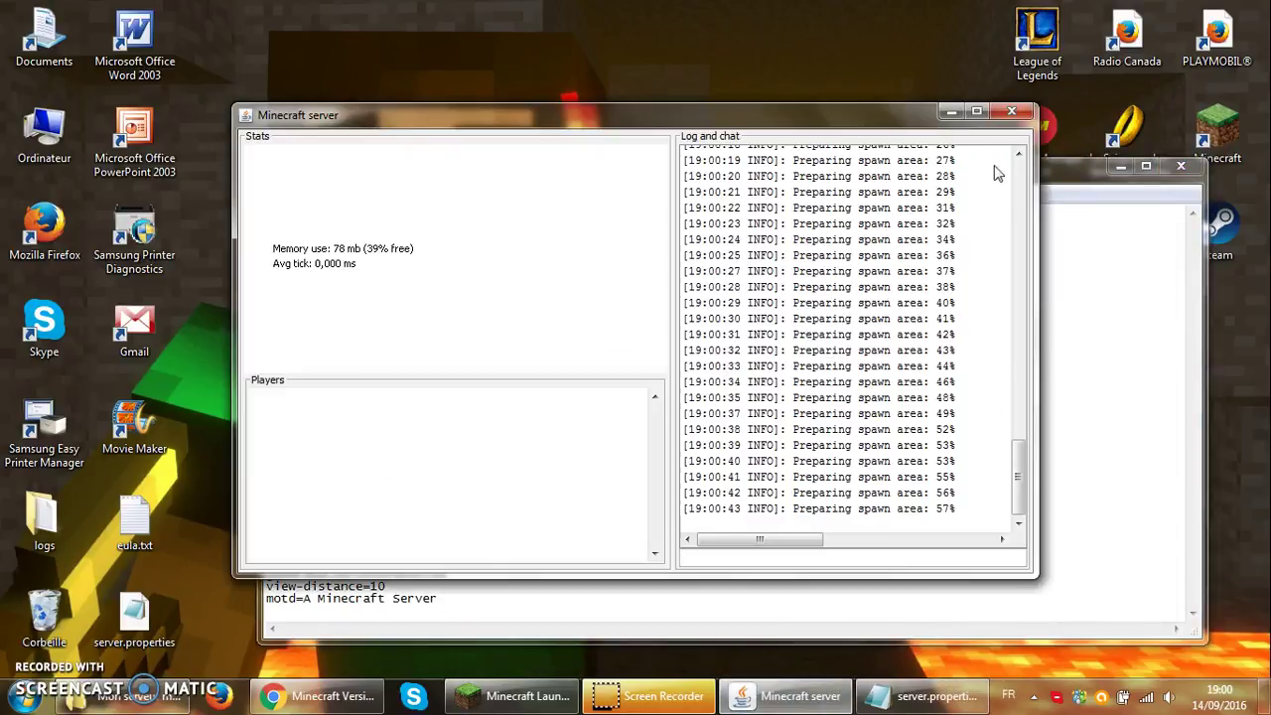
click(951, 110)
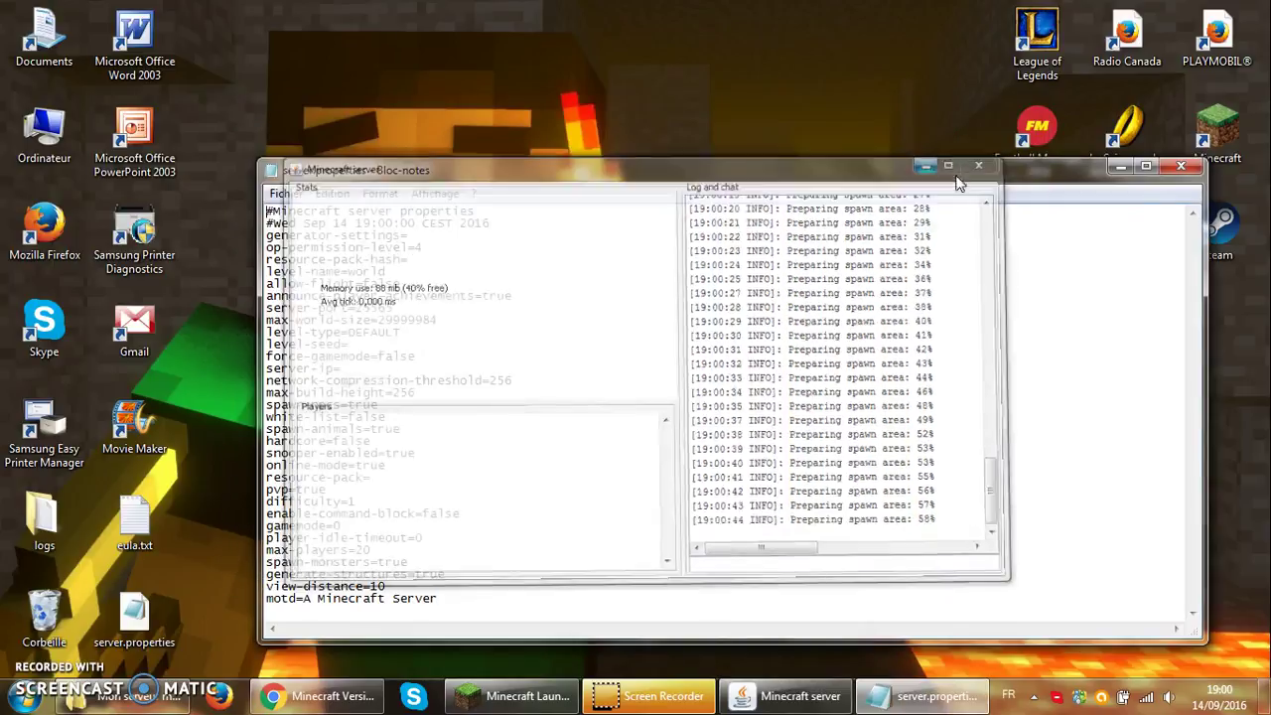
Set the level-name value to "Mon serveur" in server.properties
click(429, 248)
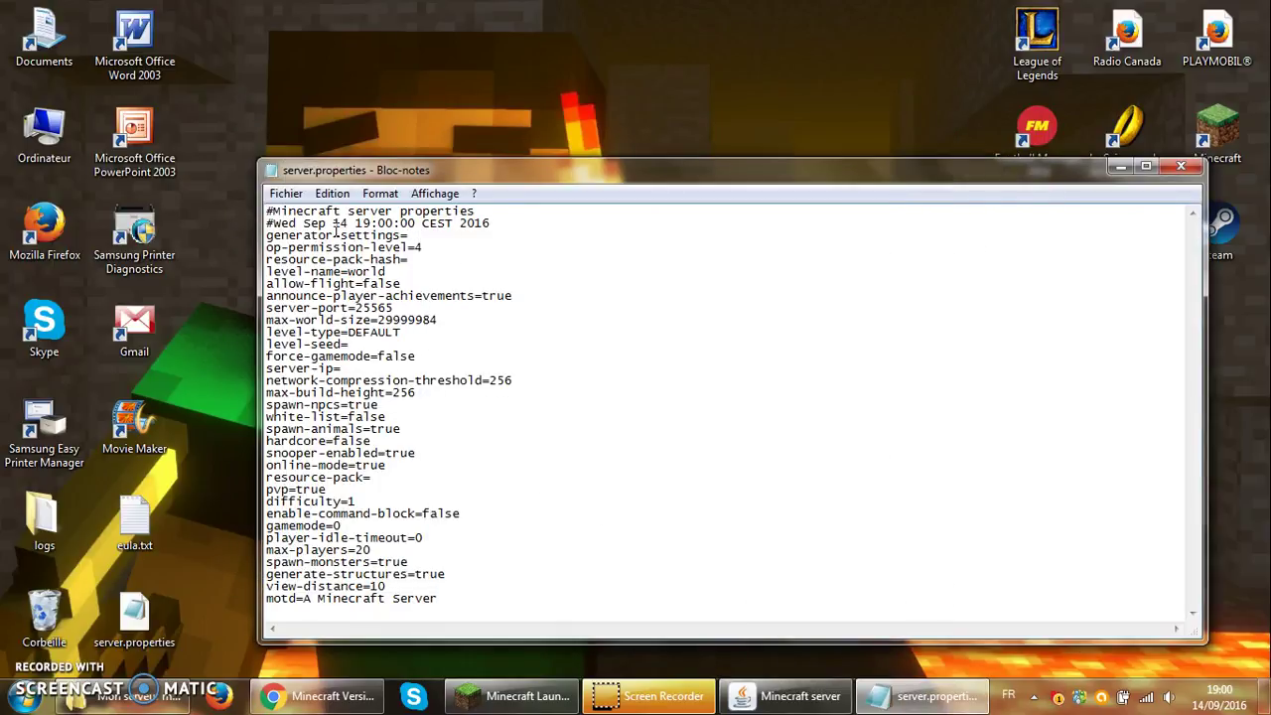
click(442, 238)
key(BackSpace)
key(BackSpace)
key(BackSpace)
key(BackSpace)
key(BackSpace)
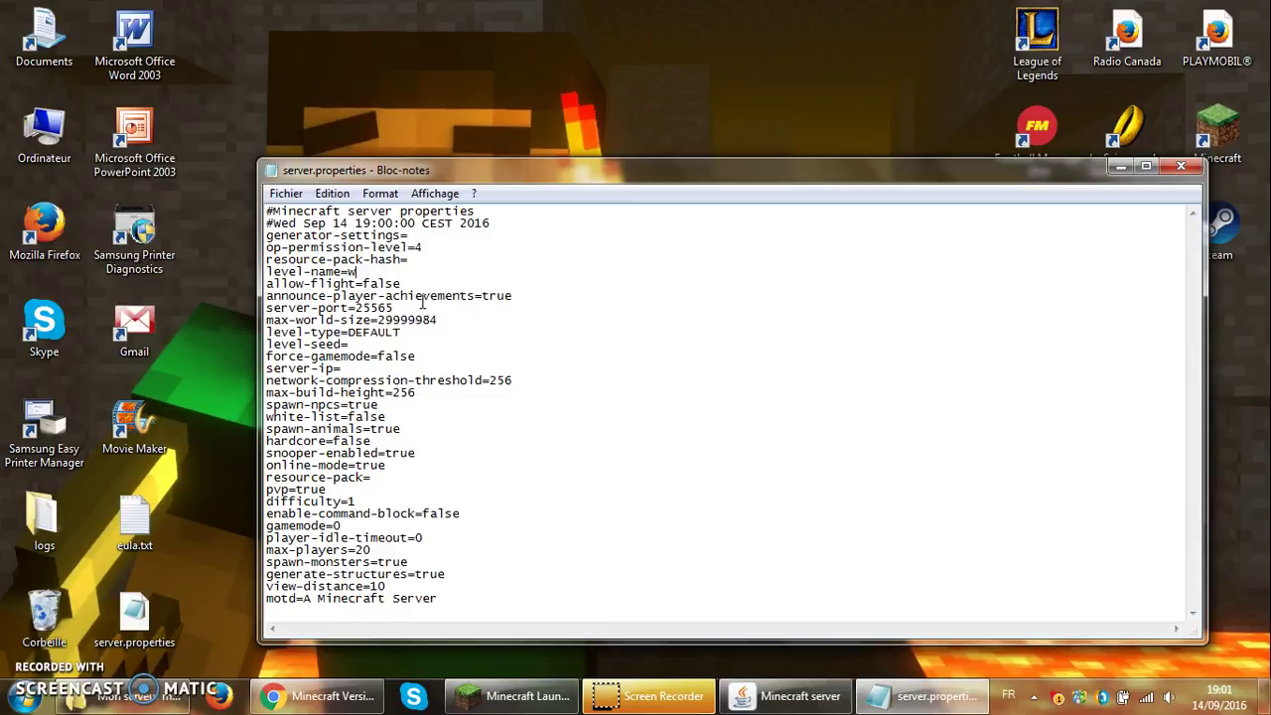
text(Mon serveur)
Set difficulty to 1, enable-command-block to true and gamemode to 1 in server.properties
click(357, 371)
click(388, 418)
click(385, 441)
click(359, 502)
text(1)
click(471, 513)
key(BackSpace)
key(BackSpace)
key(BackSpace)
text(true)
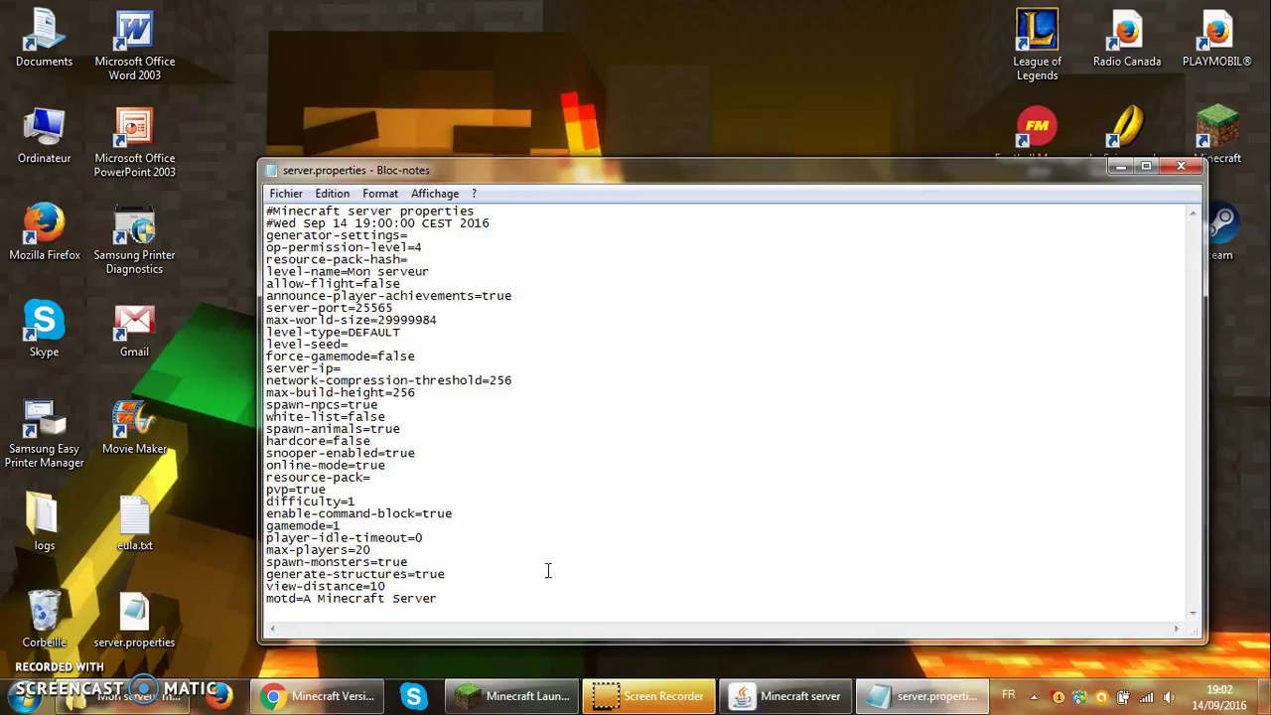
Review the player-idle-timeout, max-players, spawn-monsters, generate-structures and view-distance settings
drag(434, 542, 470, 552)
key(Up)
click(381, 549)
click(440, 564)
click(462, 576)
click(391, 586)
Replace the motd text with "Bienvenue sur mon serveur !!" and save server.properties
key(ctrl+shift+Left)
key(ctrl+shift+Left)
key(ctrl+shift+Left)
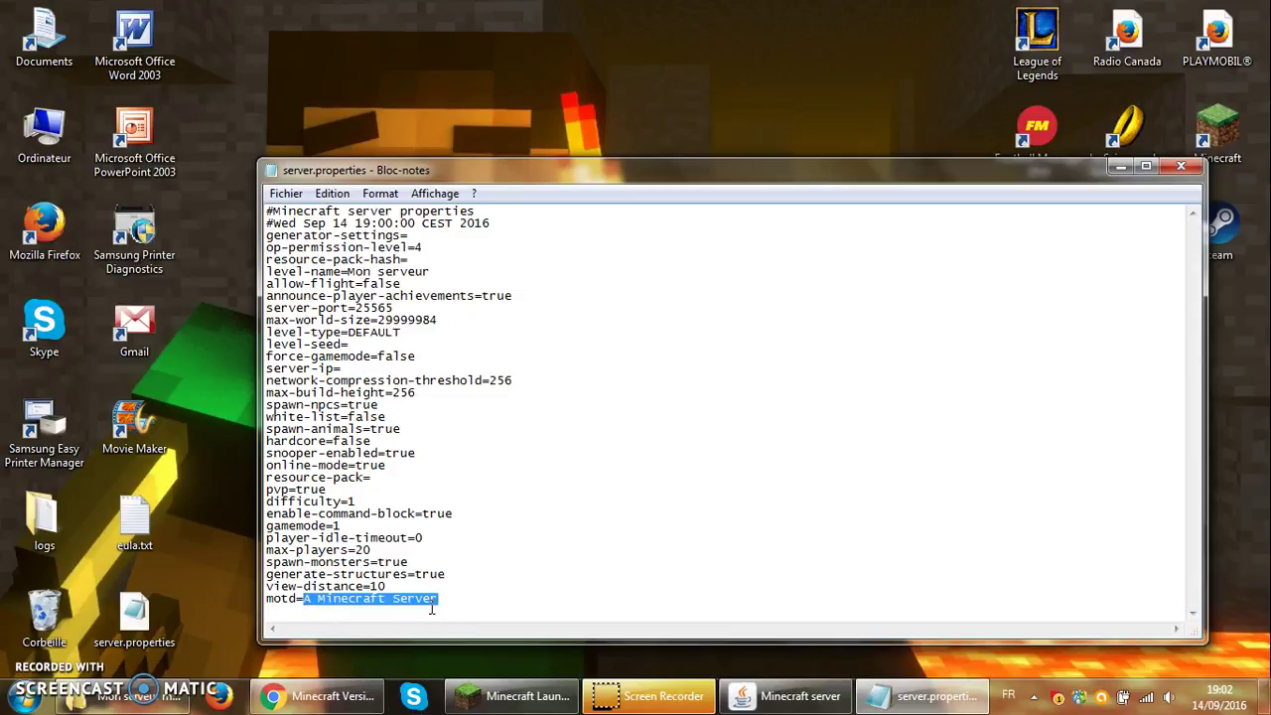
key(BackSpace)
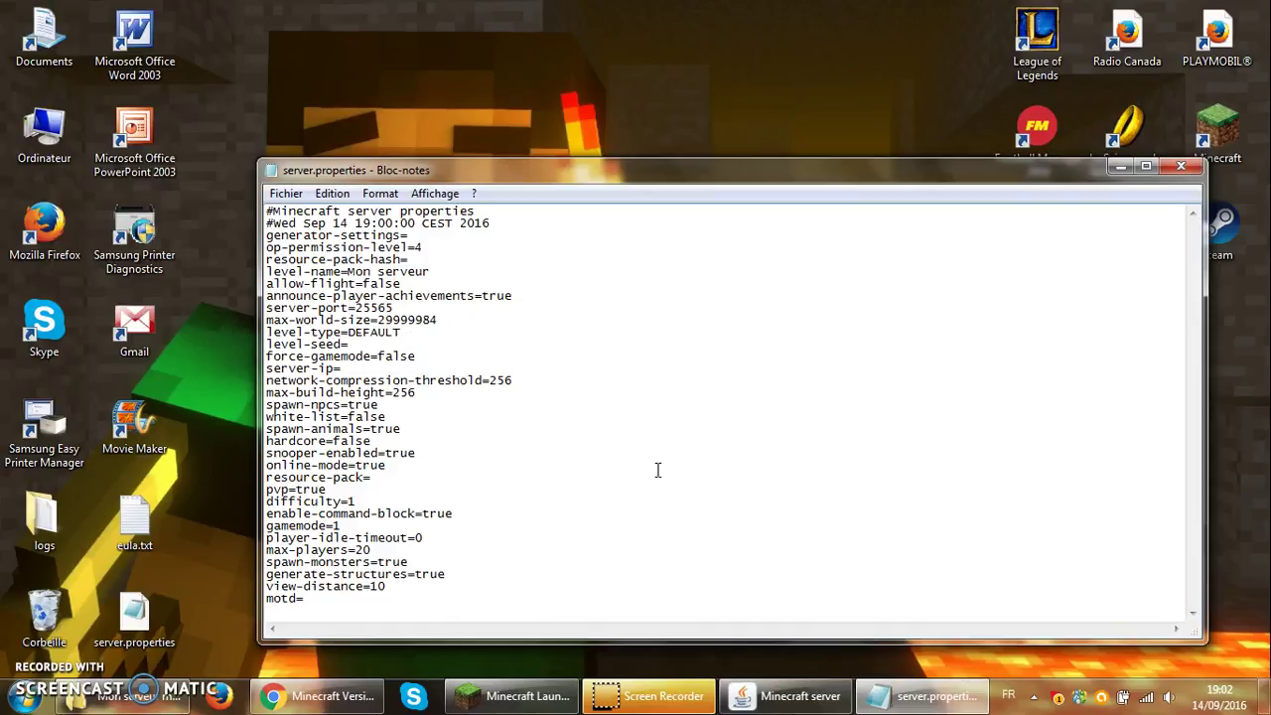
text(Bienvenue sur)
key(BackSpace)
text(mon ser)
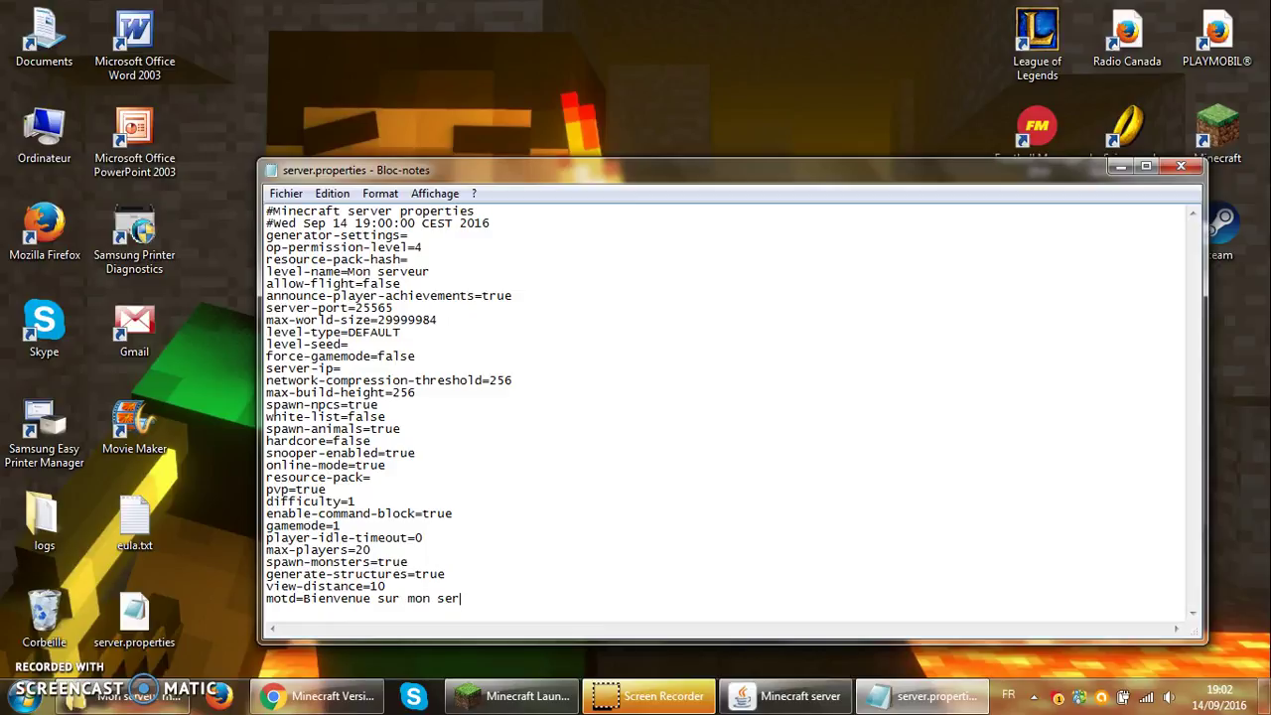
text(veur !!)
click(285, 193)
click(341, 256)
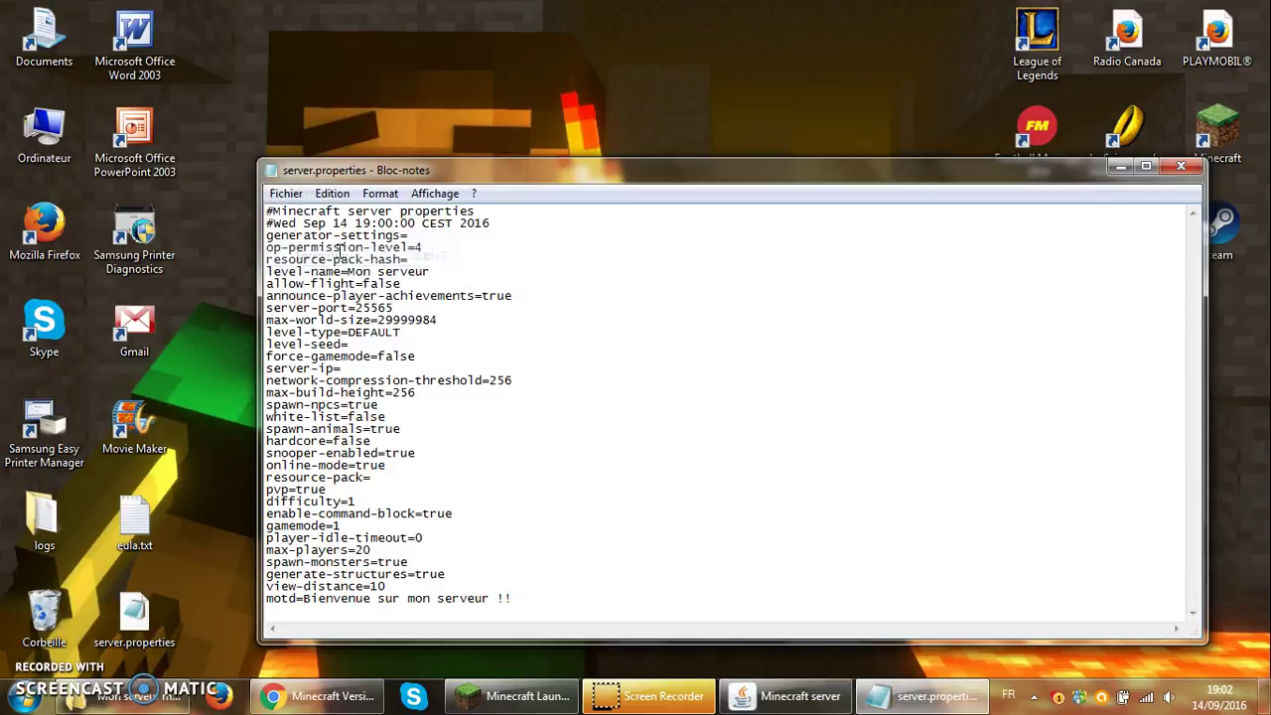
Check the startup log in the Minecraft server window, then save server.properties again and close it
click(784, 696)
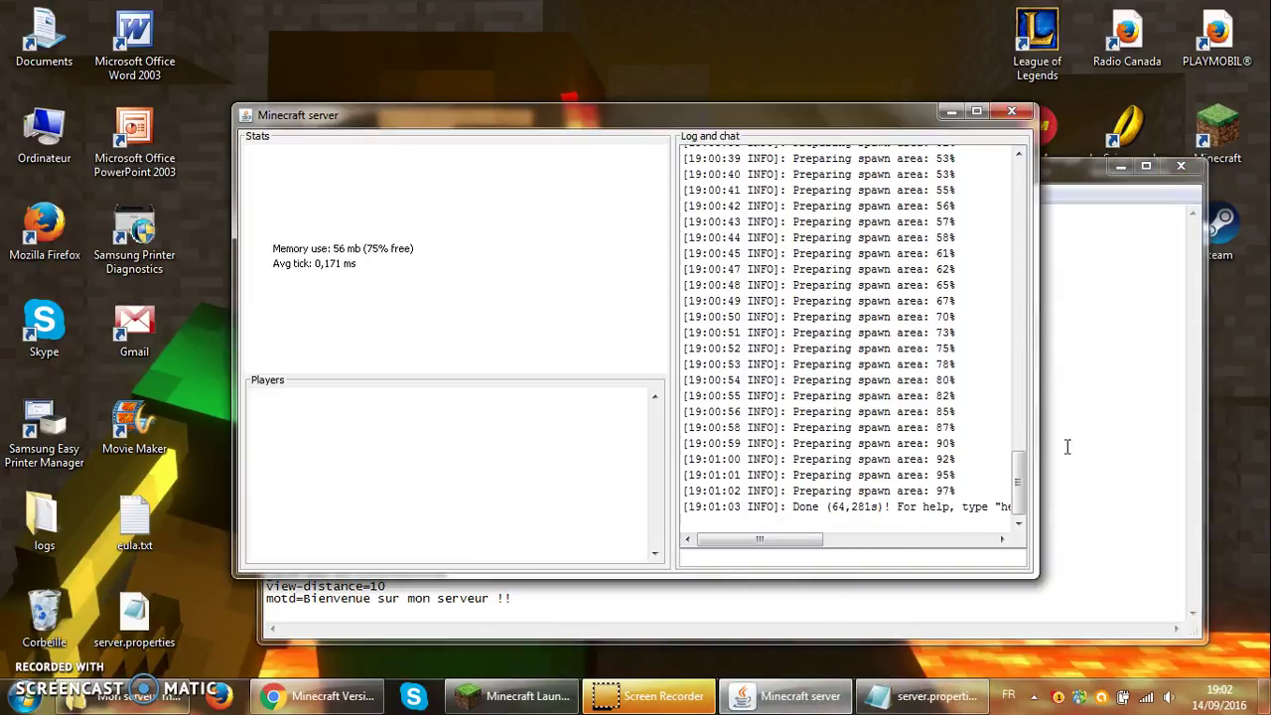
click(951, 113)
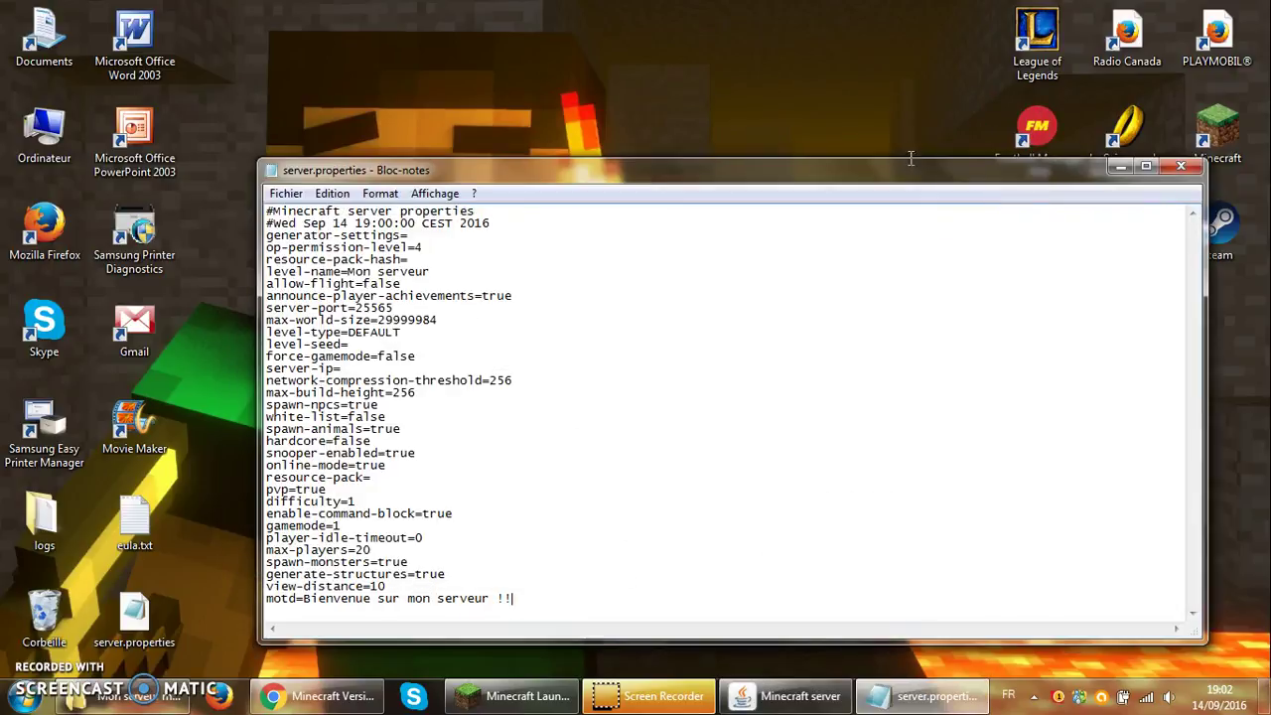
click(288, 193)
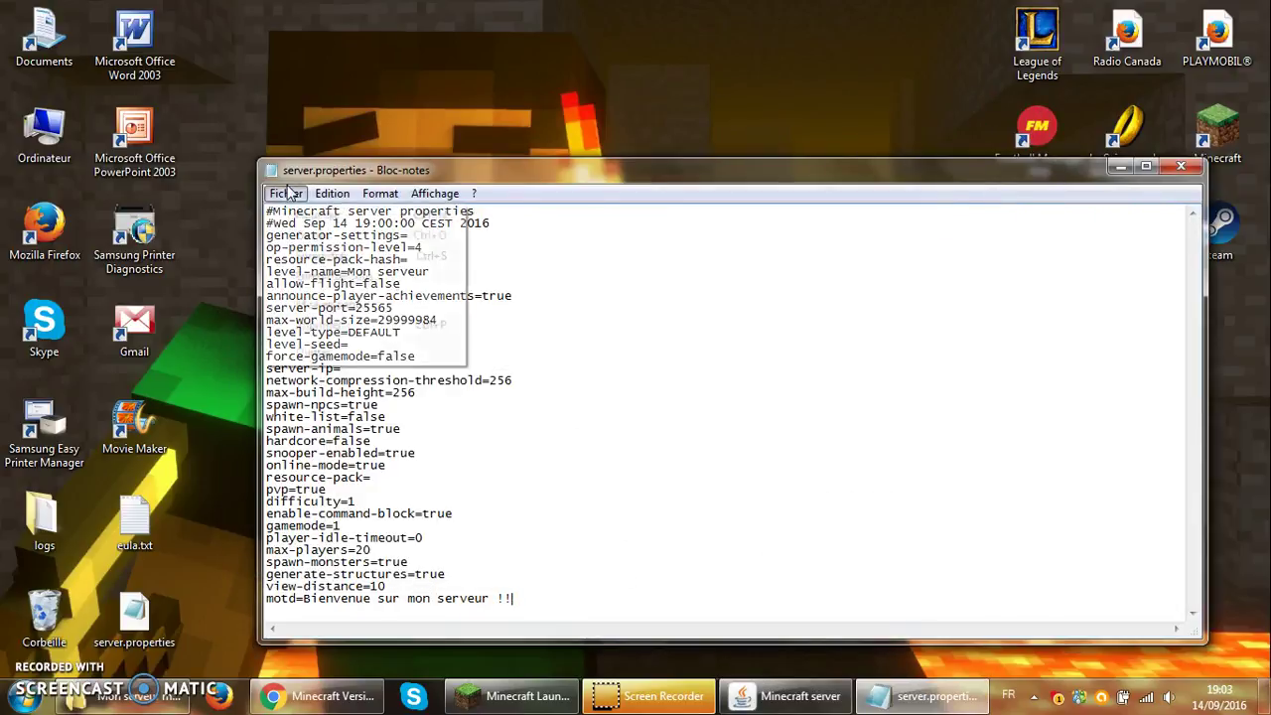
click(358, 257)
click(1181, 166)
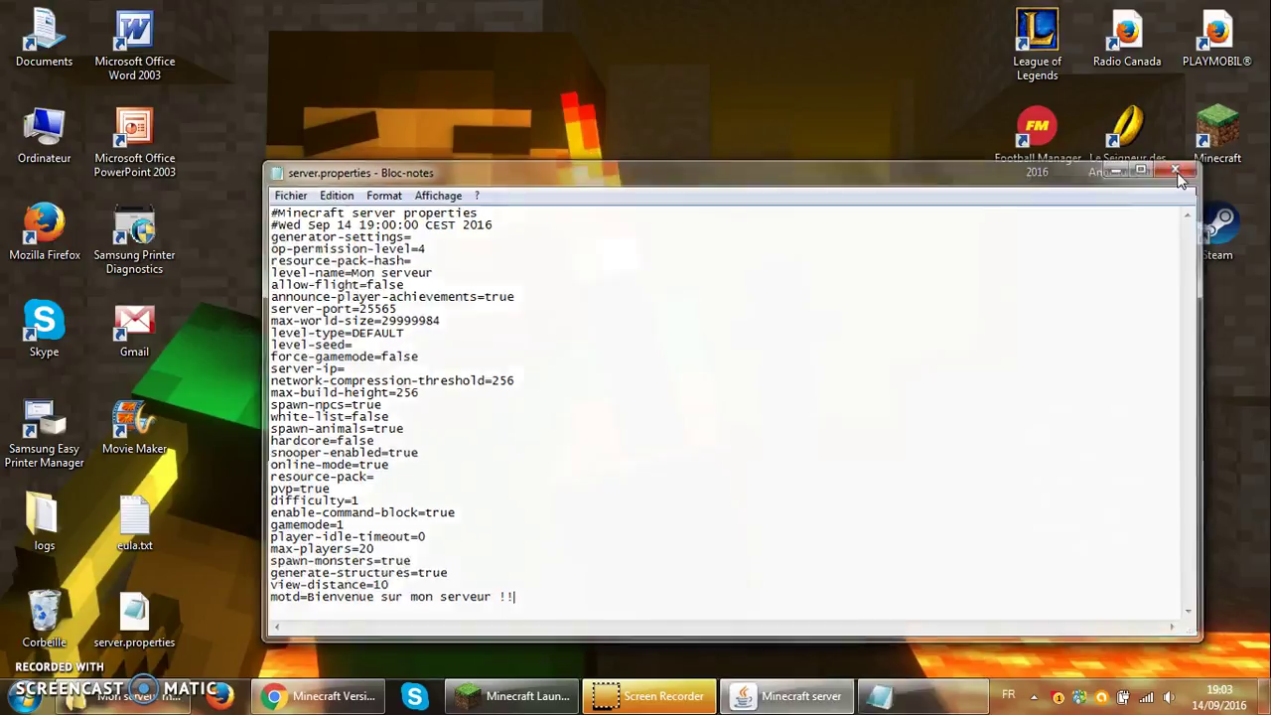
Shut down the running Minecraft server by entering the stop command in its console
click(823, 698)
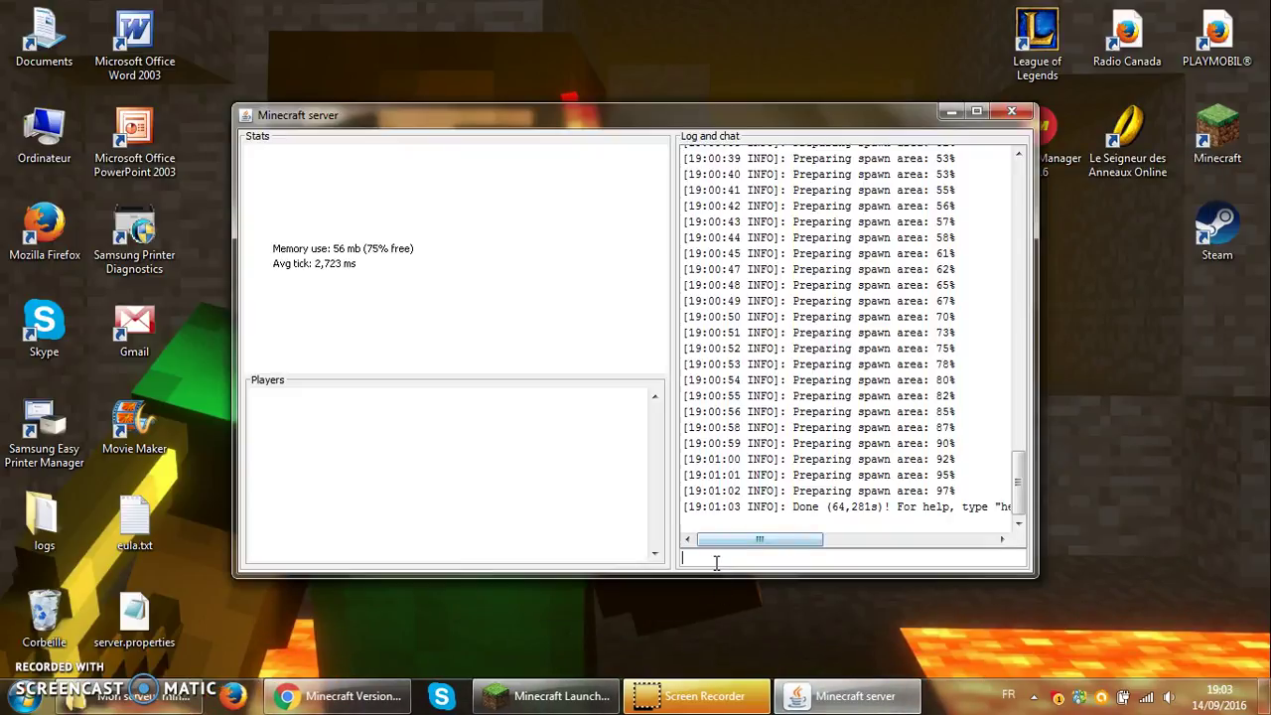
click(716, 562)
text(stop)
key(Return)
Restart the server by running server.jar from the Mon serveur minecraft folder, and minimize the folder window
key(alt+Tab)
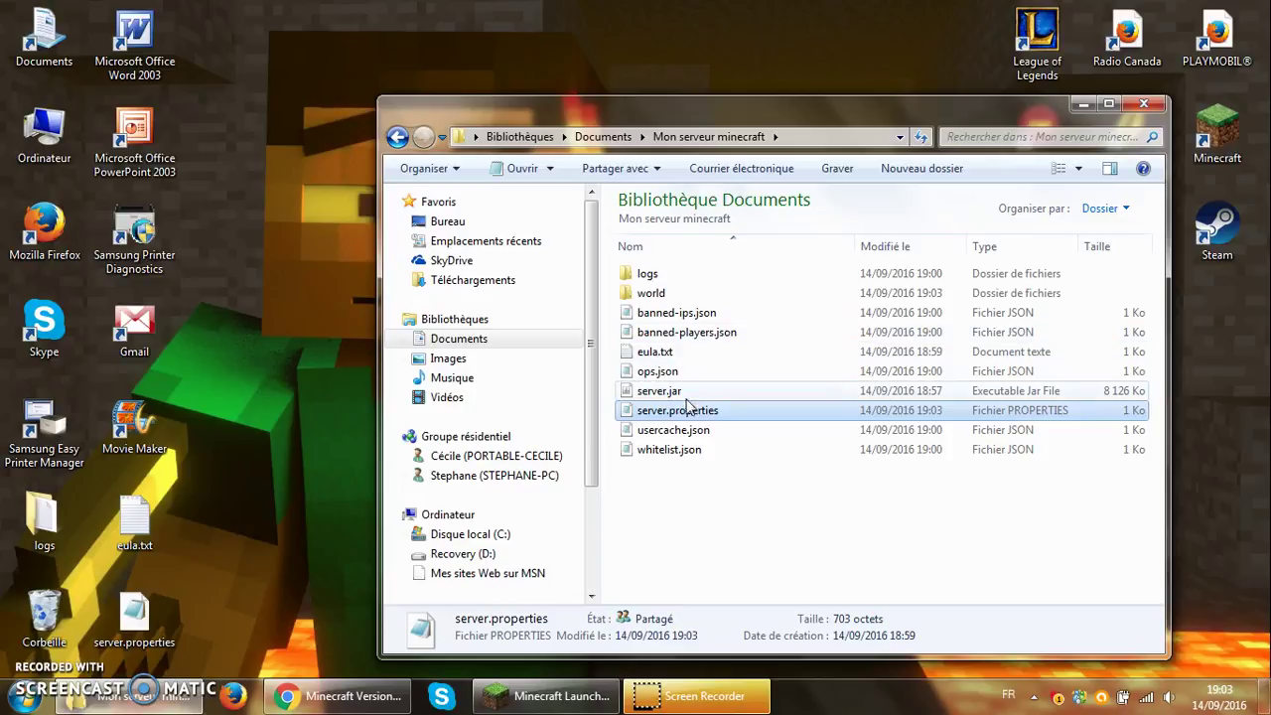
double_click(675, 391)
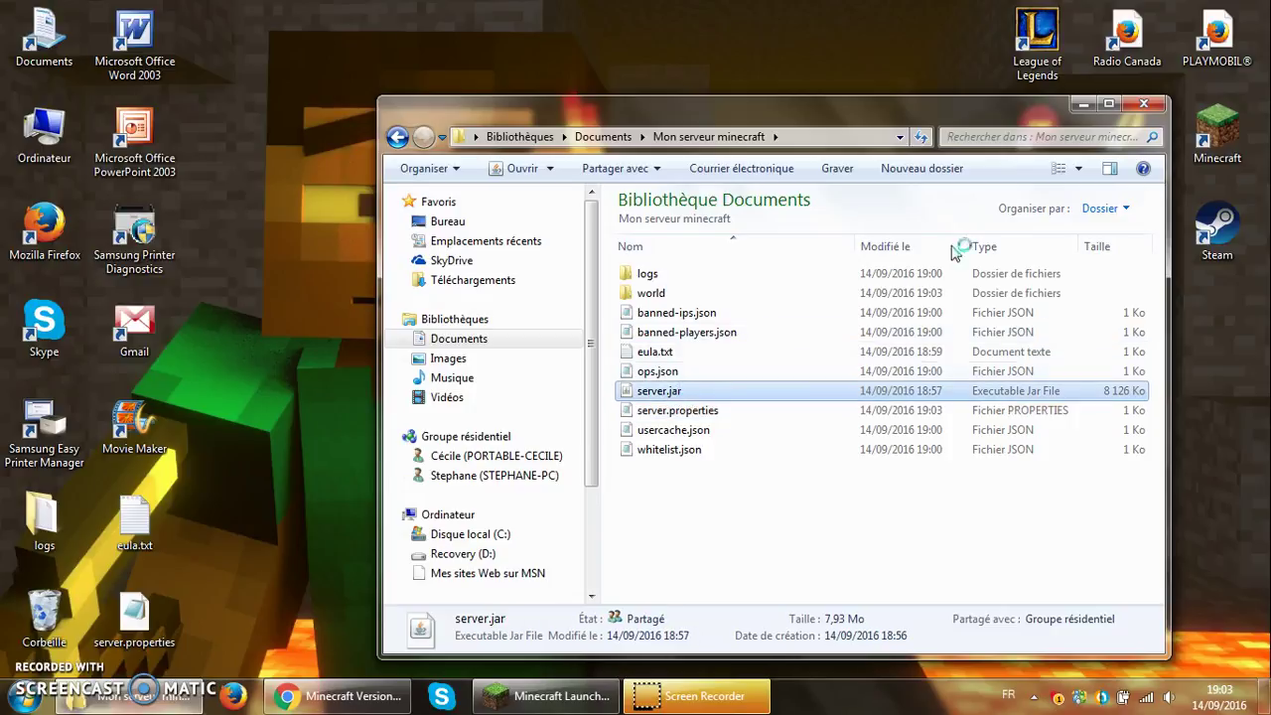
click(1082, 103)
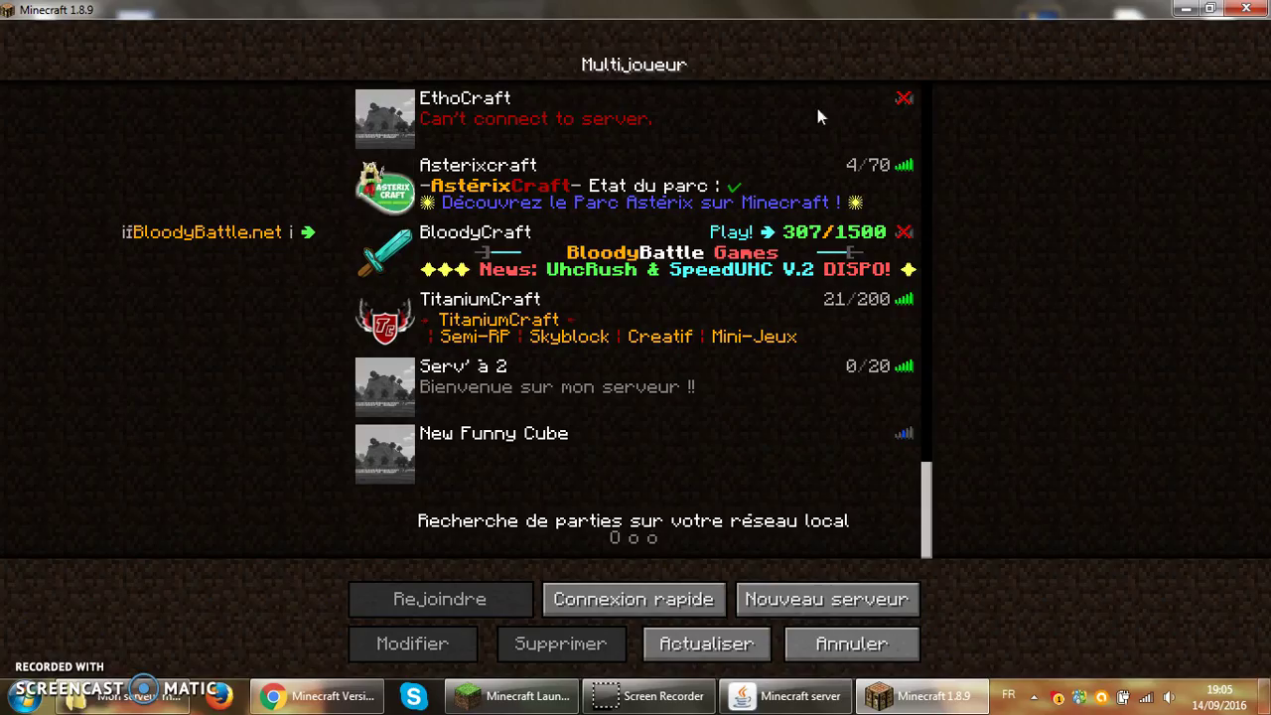
Add a new server with the address localhost to Minecraft's multiplayer server list
click(814, 600)
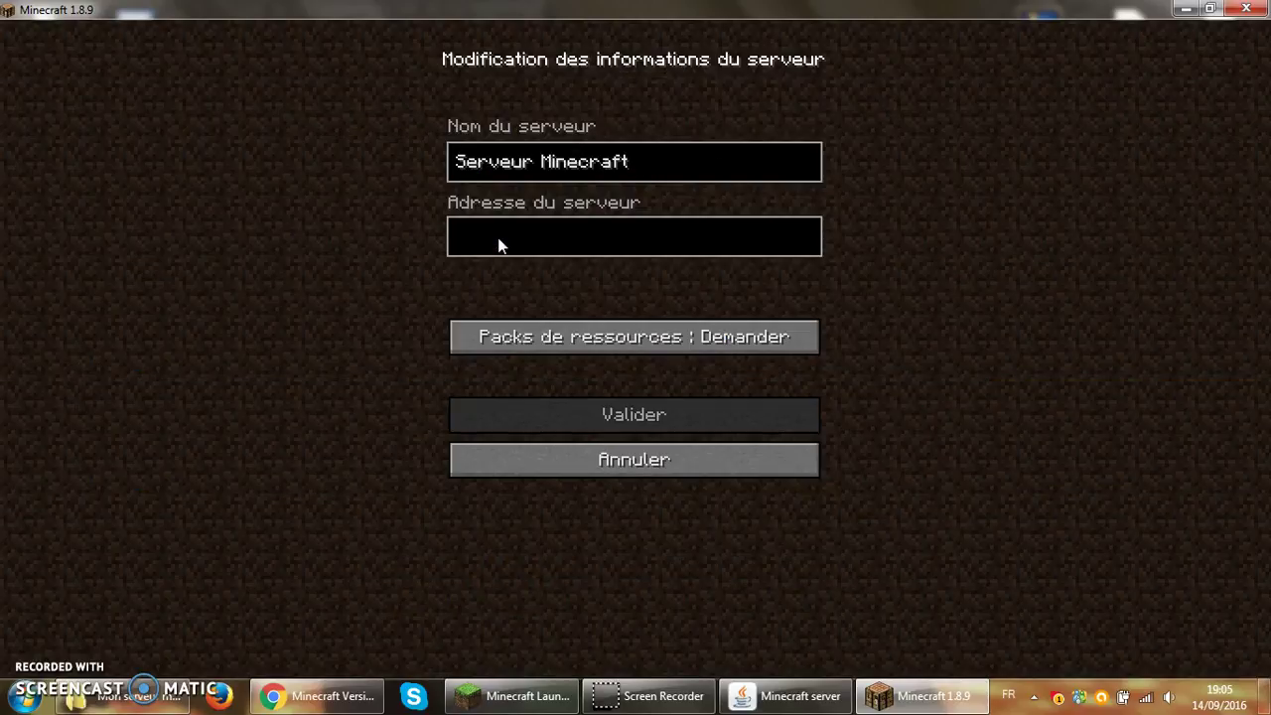
text(localhost)
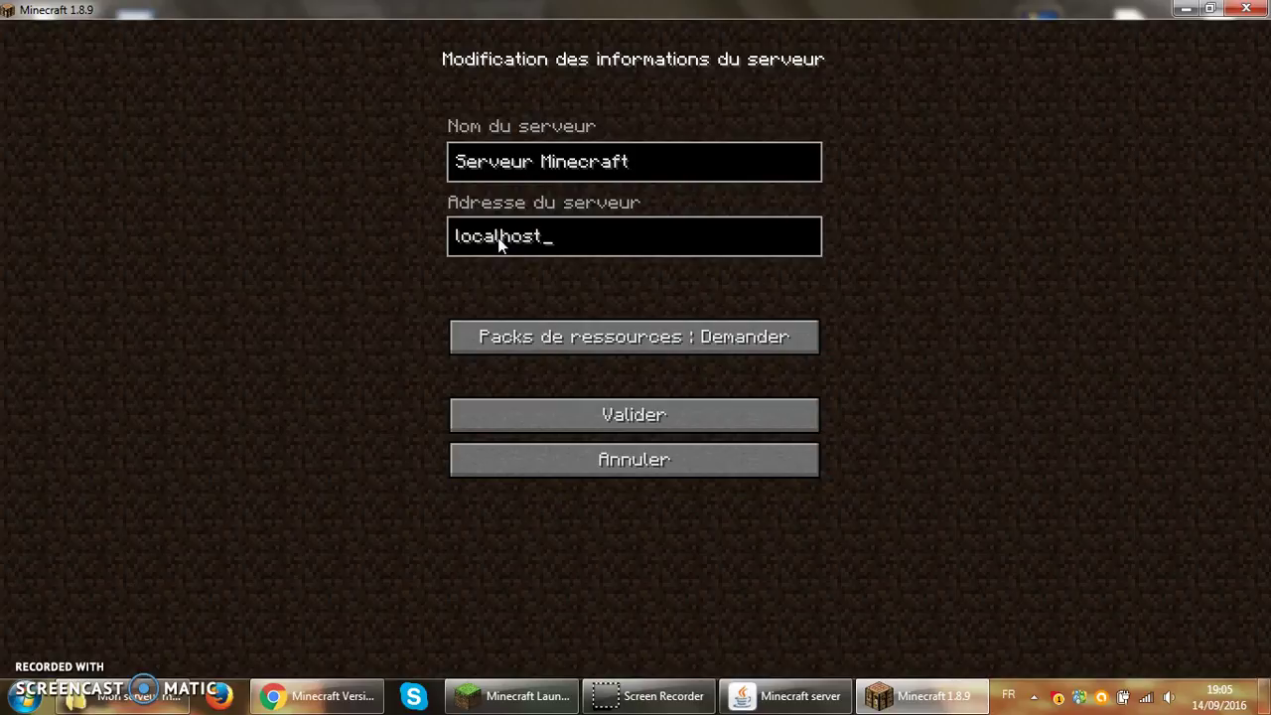
click(612, 415)
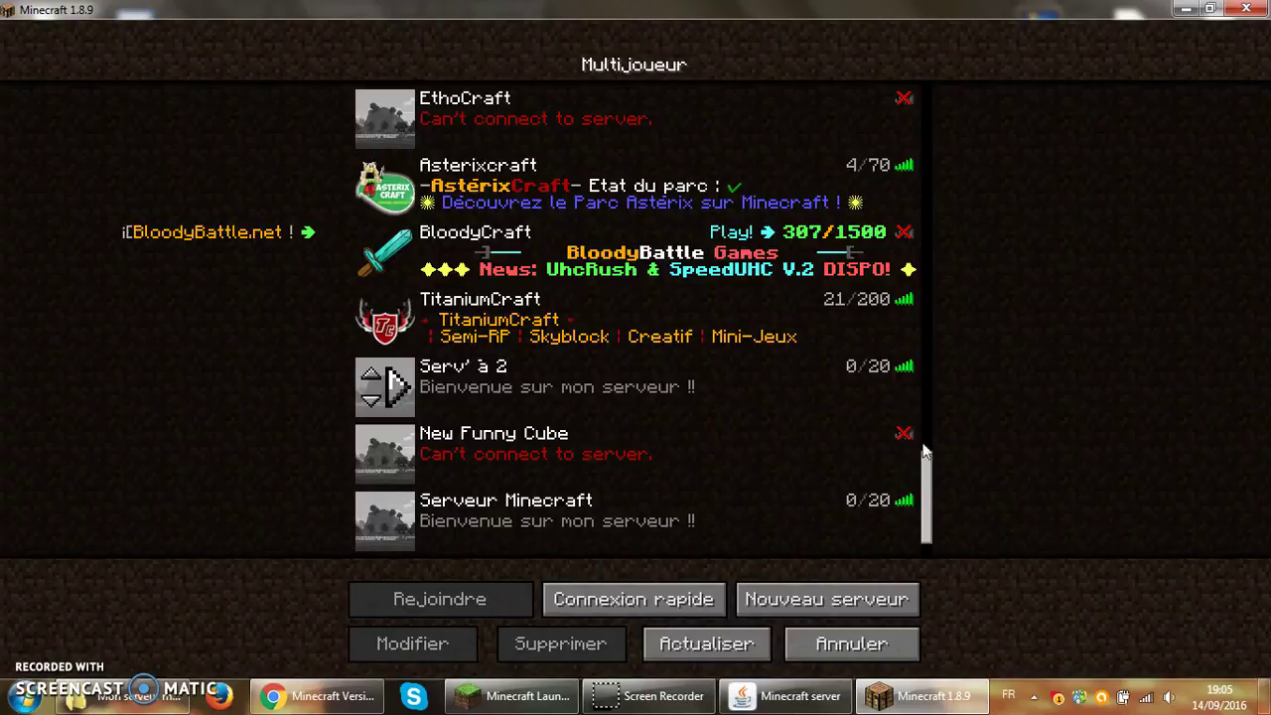
Join the Serveur Minecraft entry from the multiplayer server list
scroll(567, 463, down, 2)
mouse_move(860, 449)
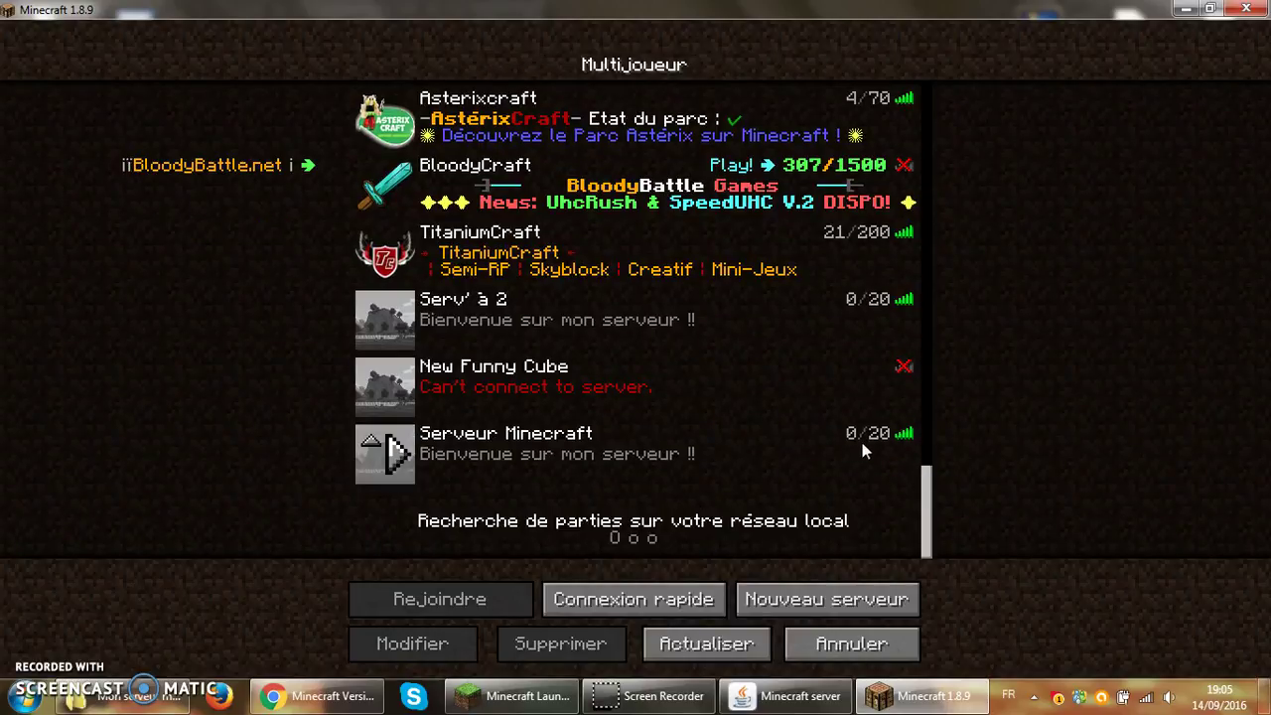
double_click(587, 458)
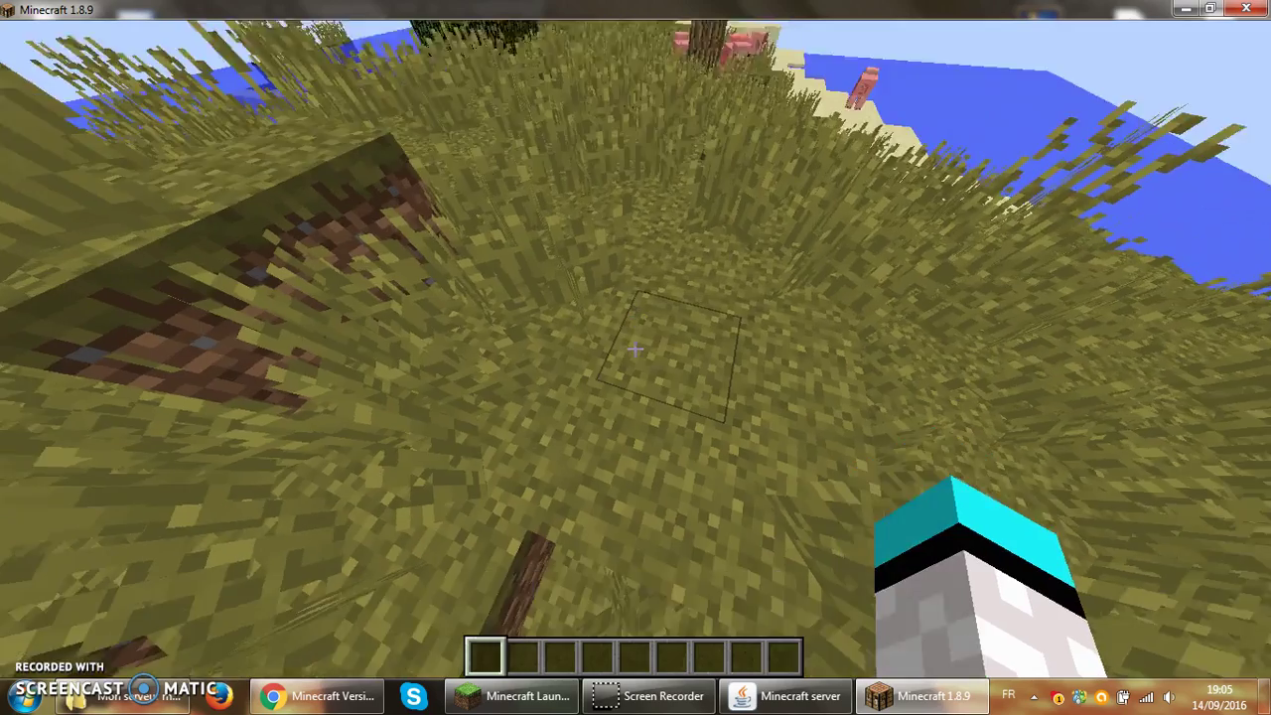
Fly over the savanna island in the server world to examine the terrain, and return to the ground
key(space)
key(space)
key(space)
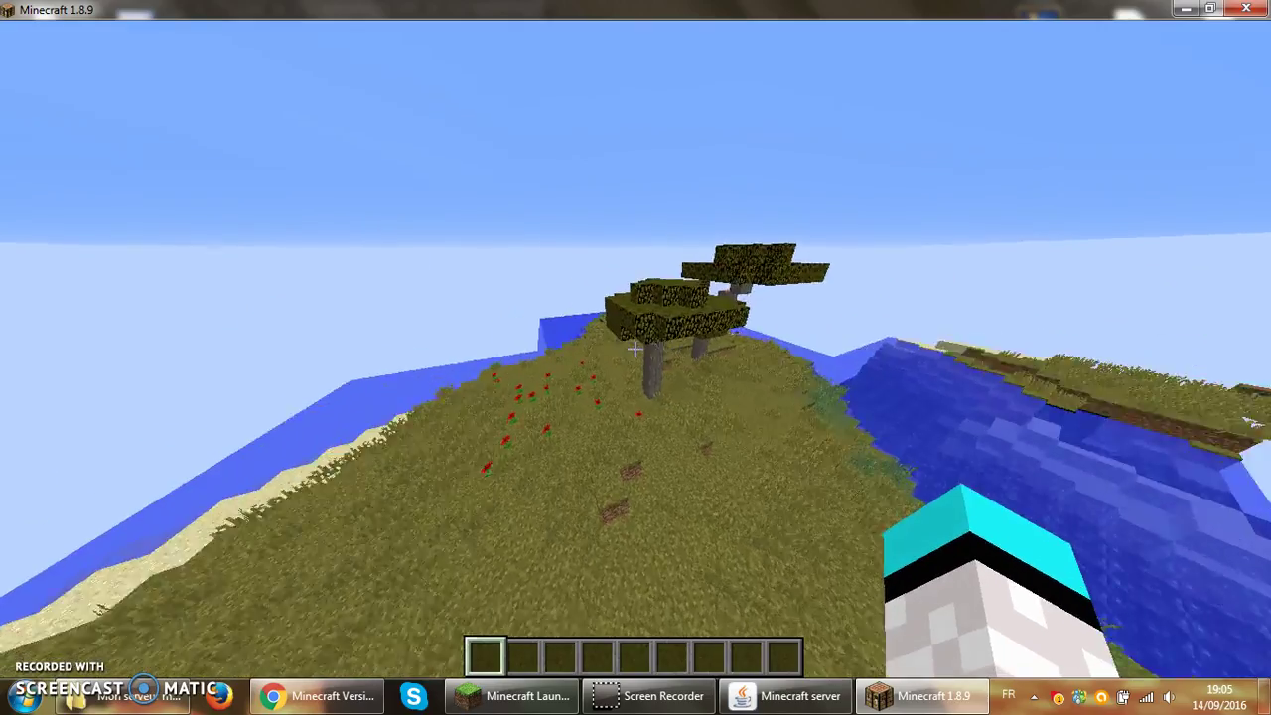
key(w)
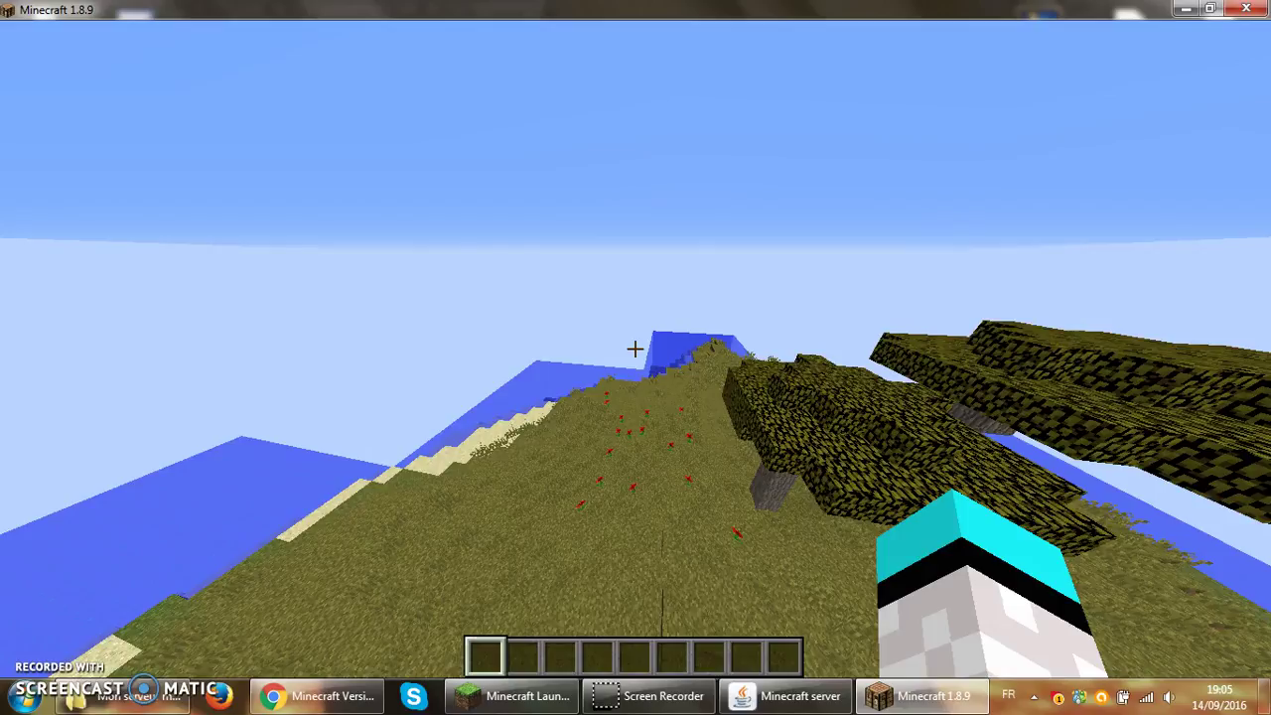
key(w)
key(shift)
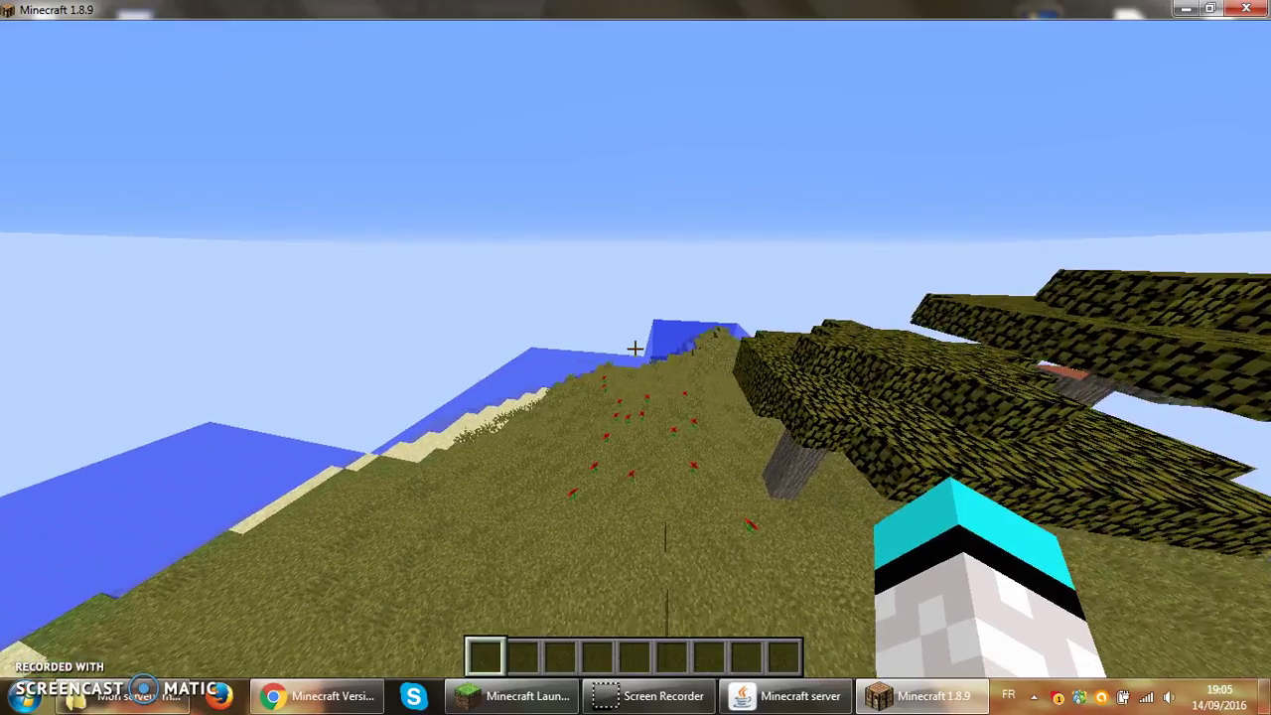
key(w)
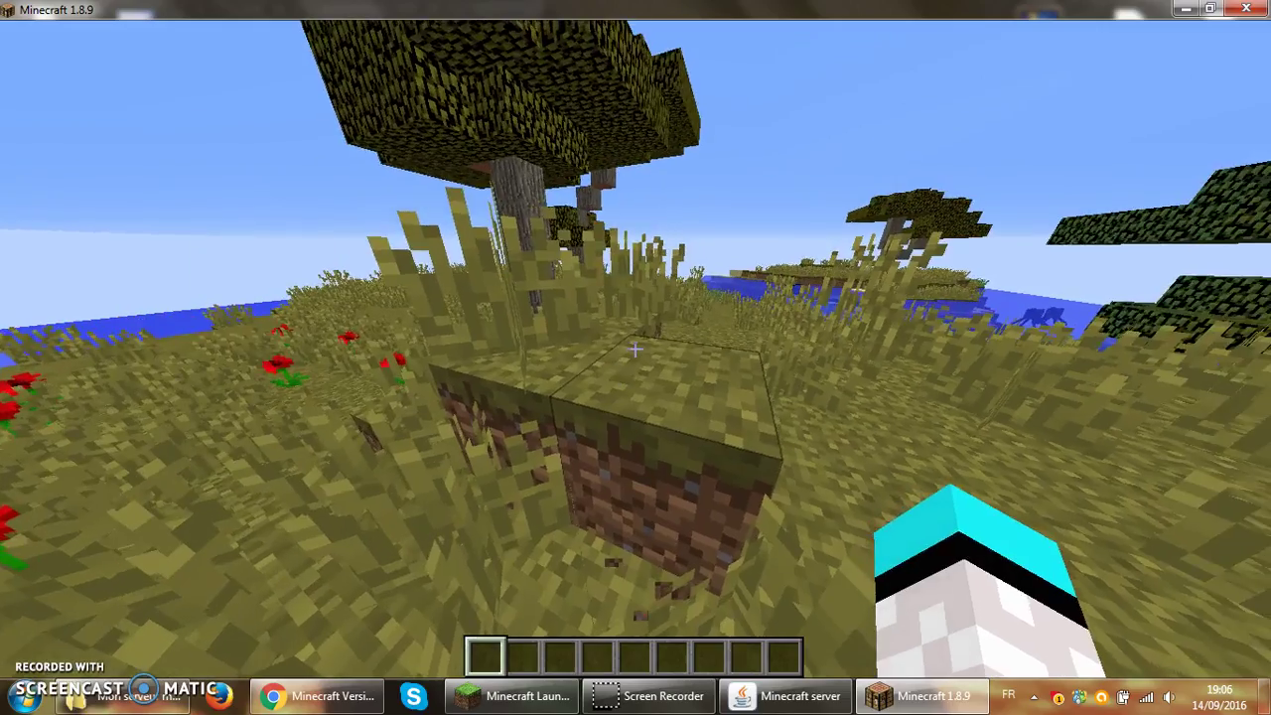
Disconnect from the server, then view the blank new-server form and cancel it to return to the multiplayer list
key(Escape)
key(Escape)
key(Escape)
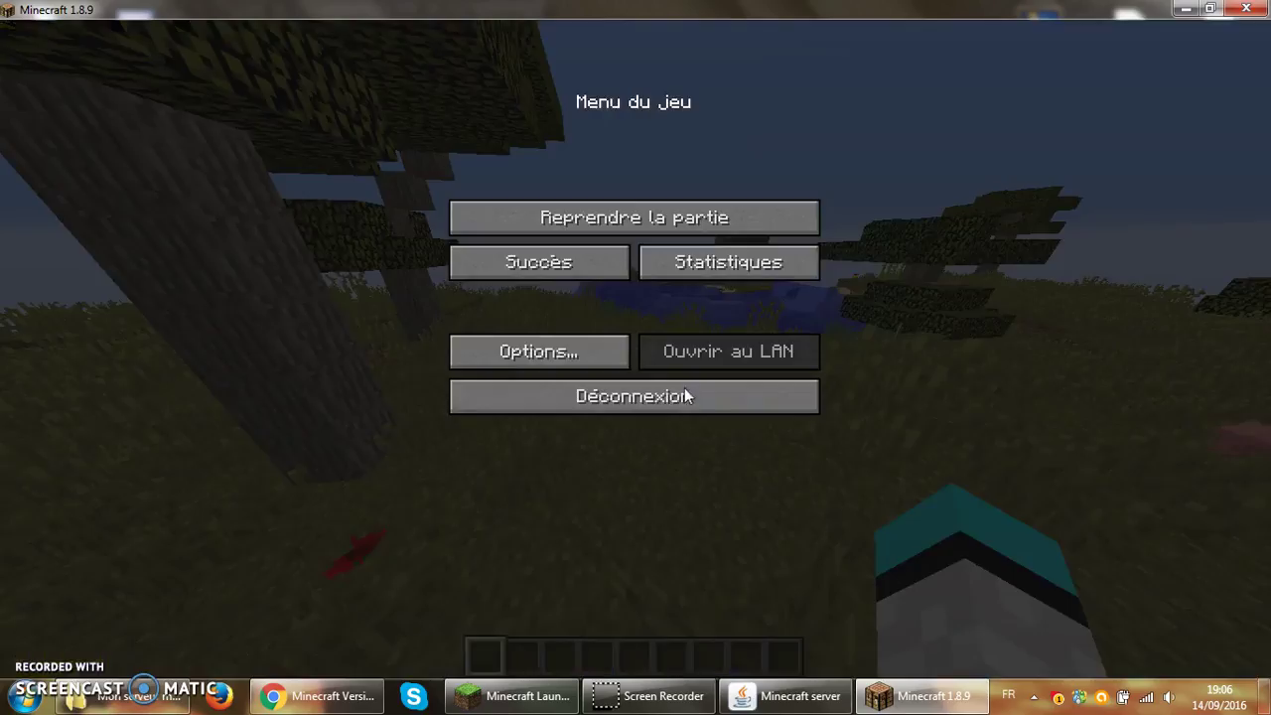
click(696, 399)
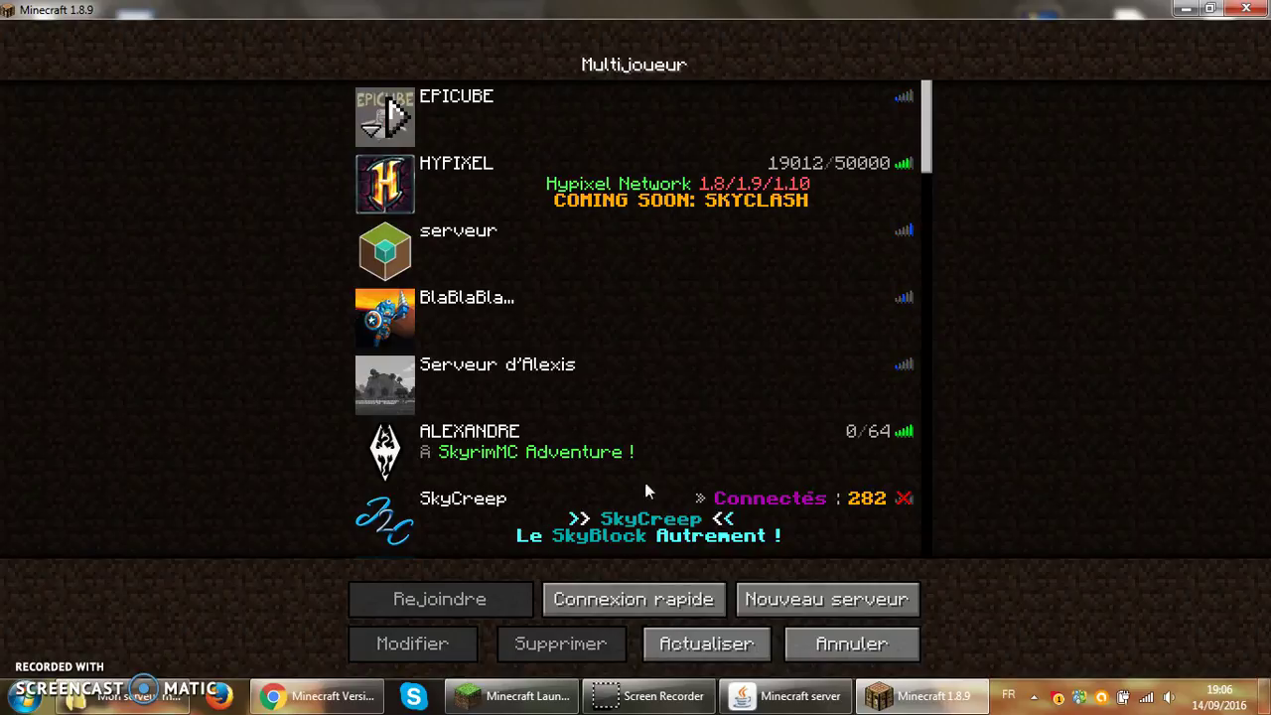
click(860, 600)
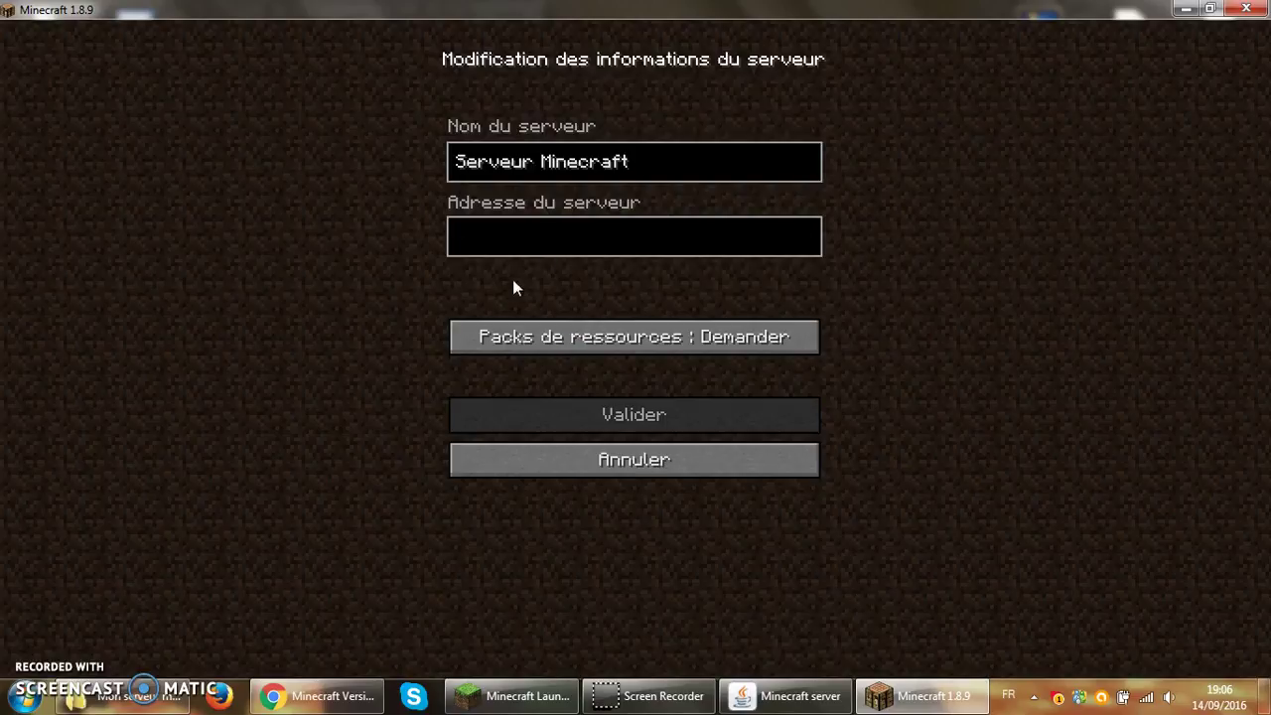
click(683, 463)
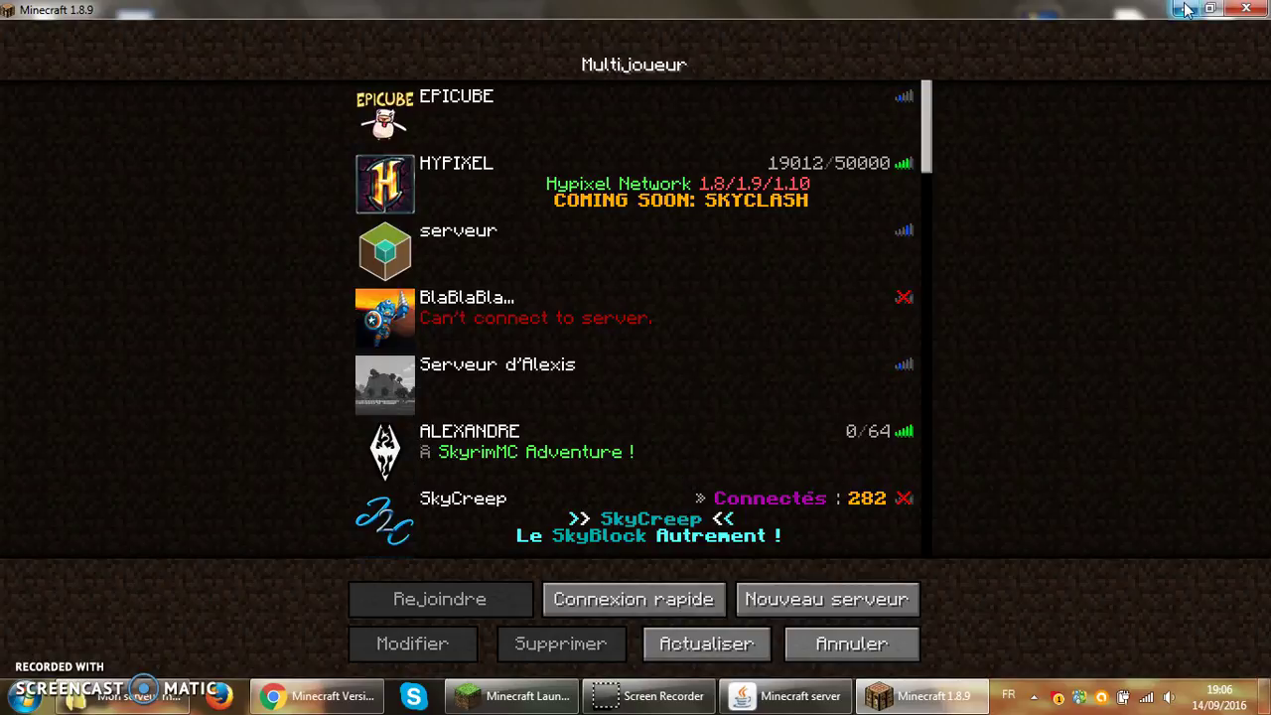
Run ipconfig in a Windows command prompt, examine the wireless connection's IPv4 address, and minimize the prompt
click(21, 697)
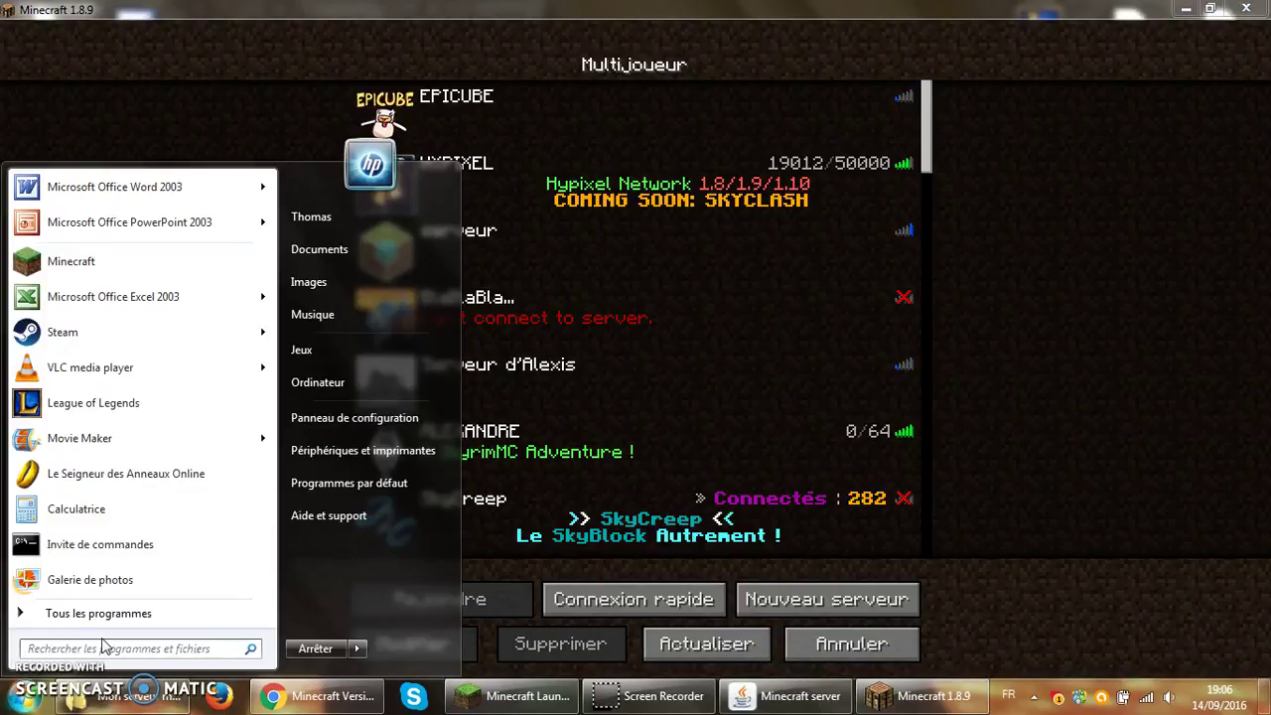
text(cmd)
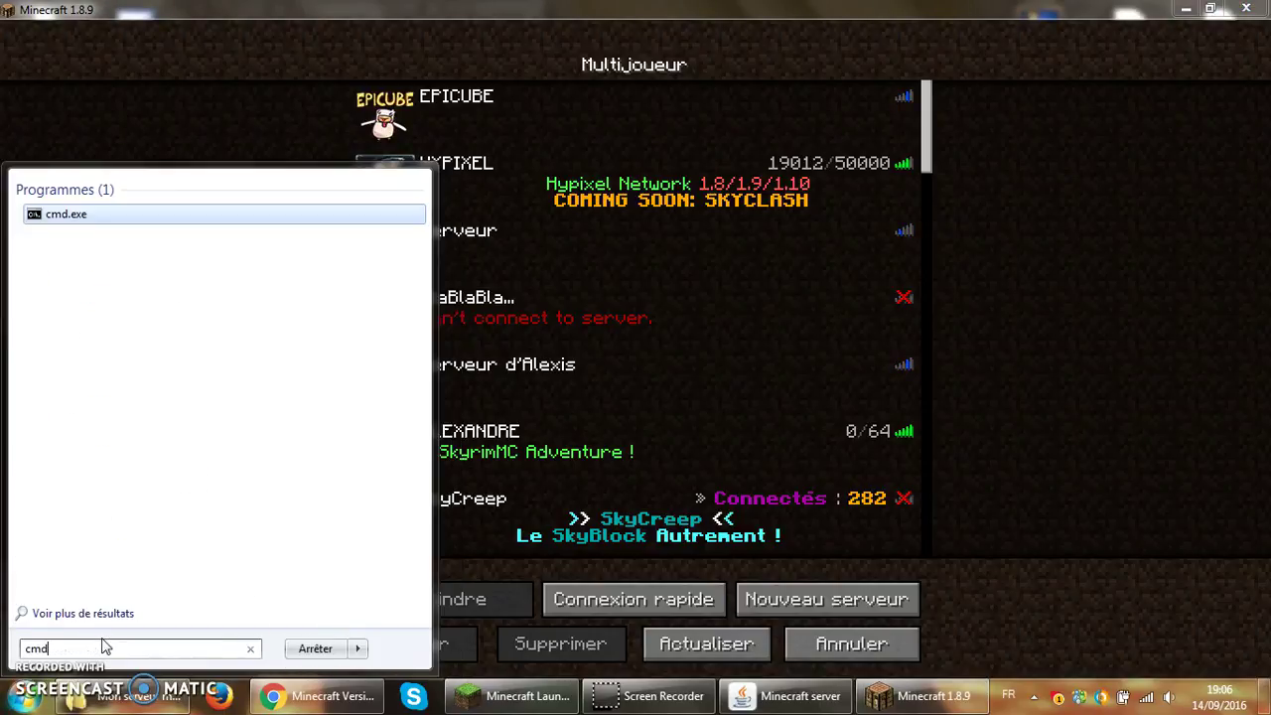
key(Return)
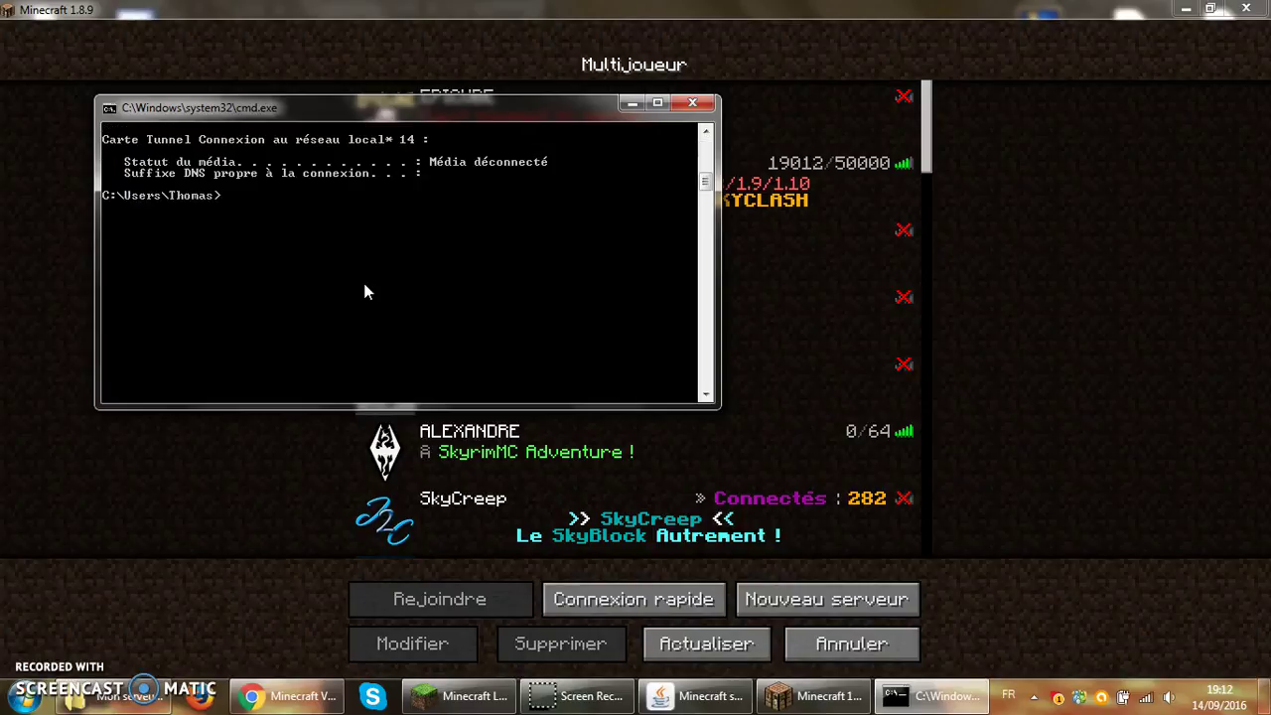
text(ipconfig)
key(Return)
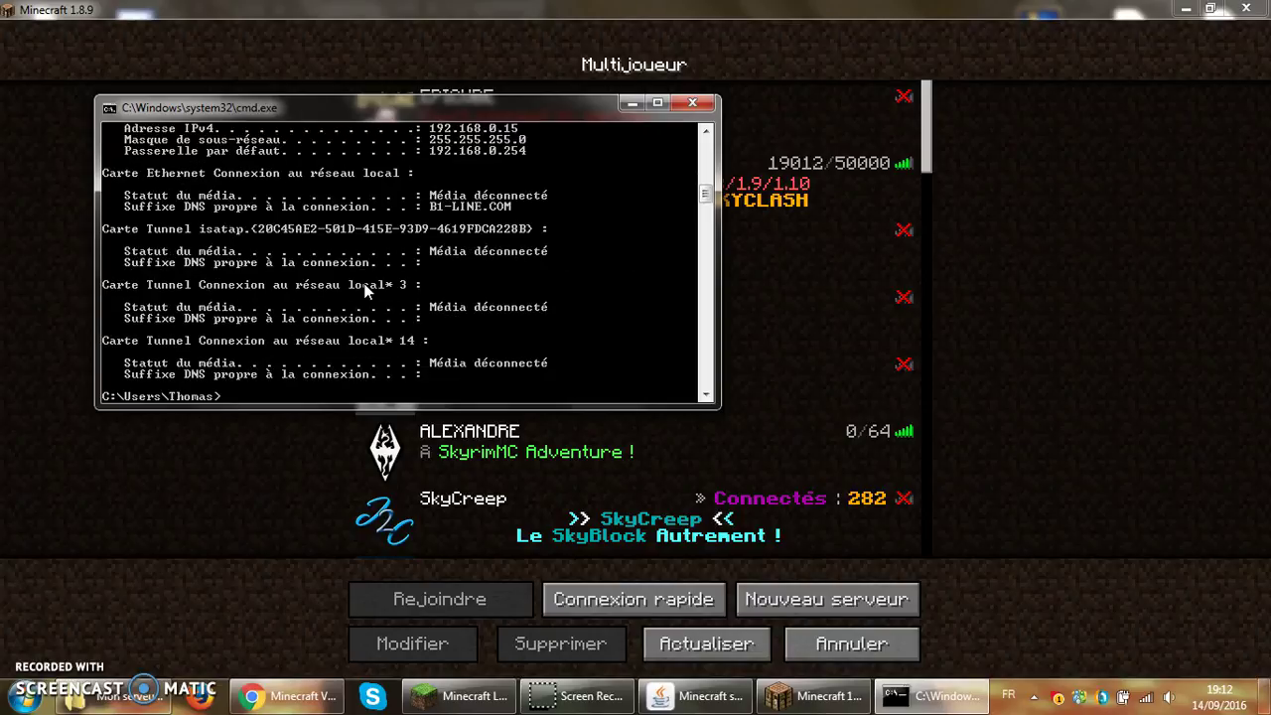
scroll(396, 230, up, 3)
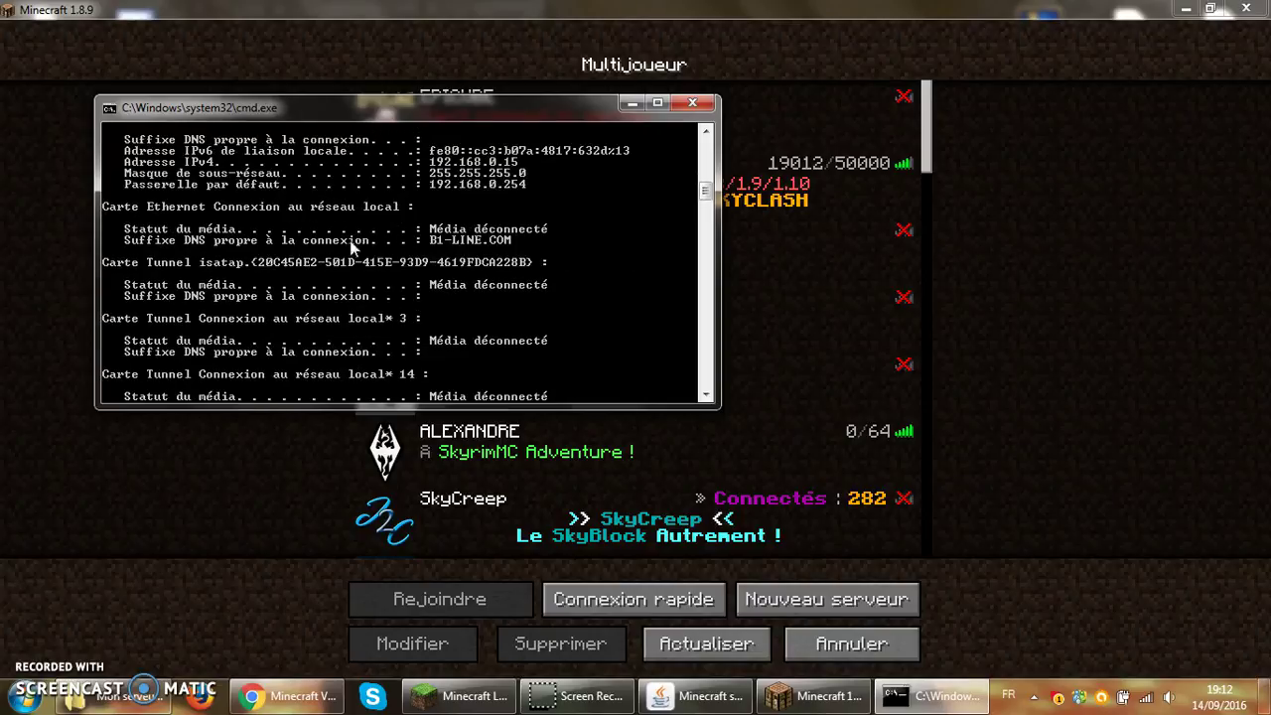
scroll(277, 227, up, 2)
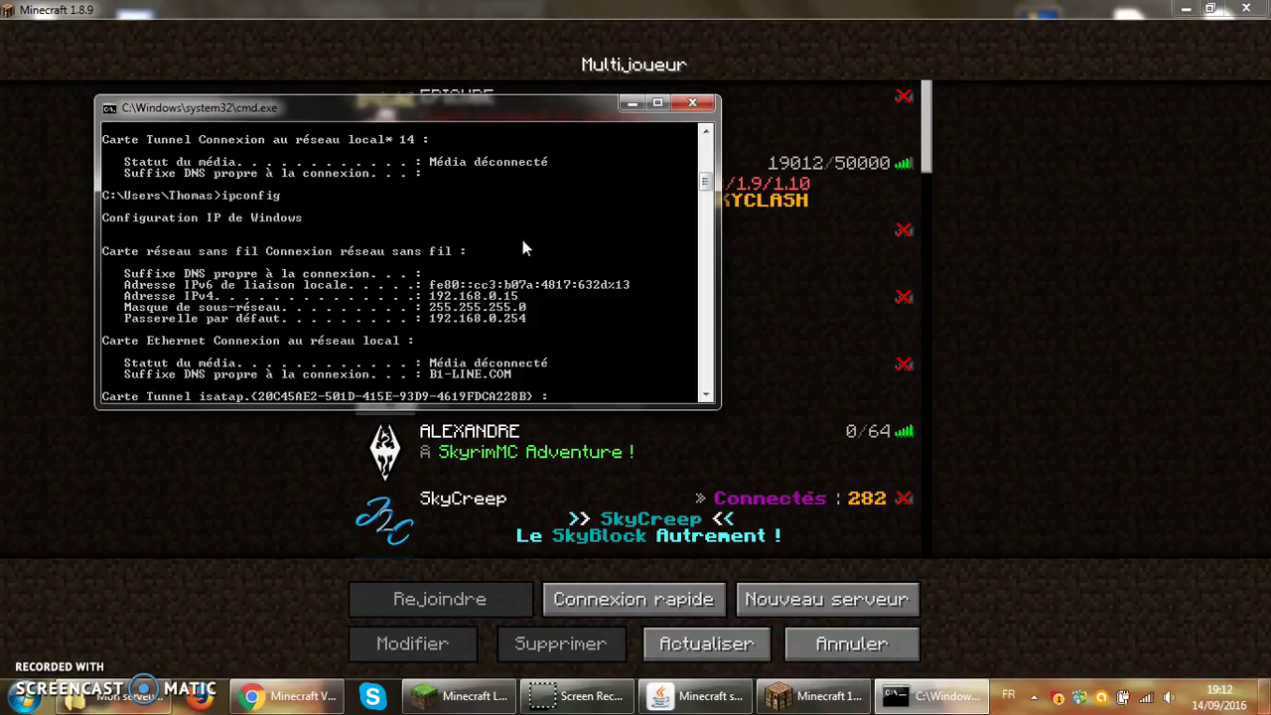
click(631, 105)
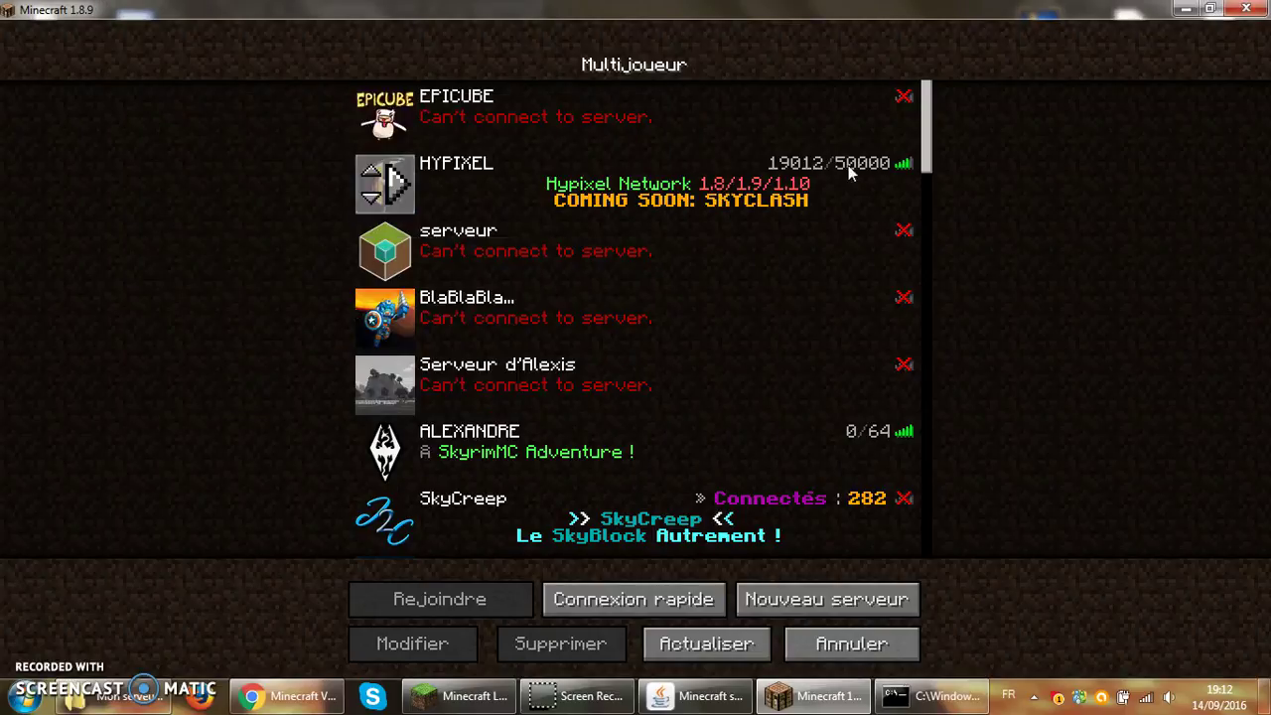
Review the Serveur Minecraft entry's name and address, cancel without editing, and rejoin that server
drag(924, 139, 921, 561)
click(651, 458)
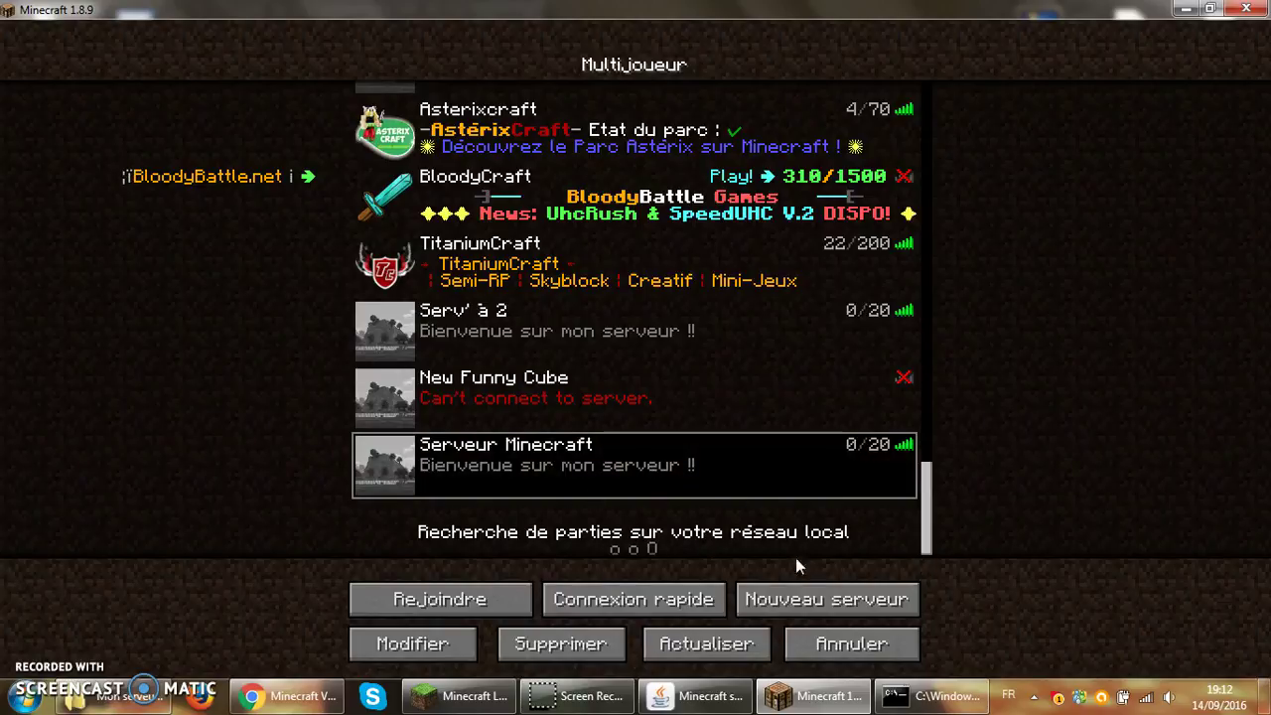
click(442, 653)
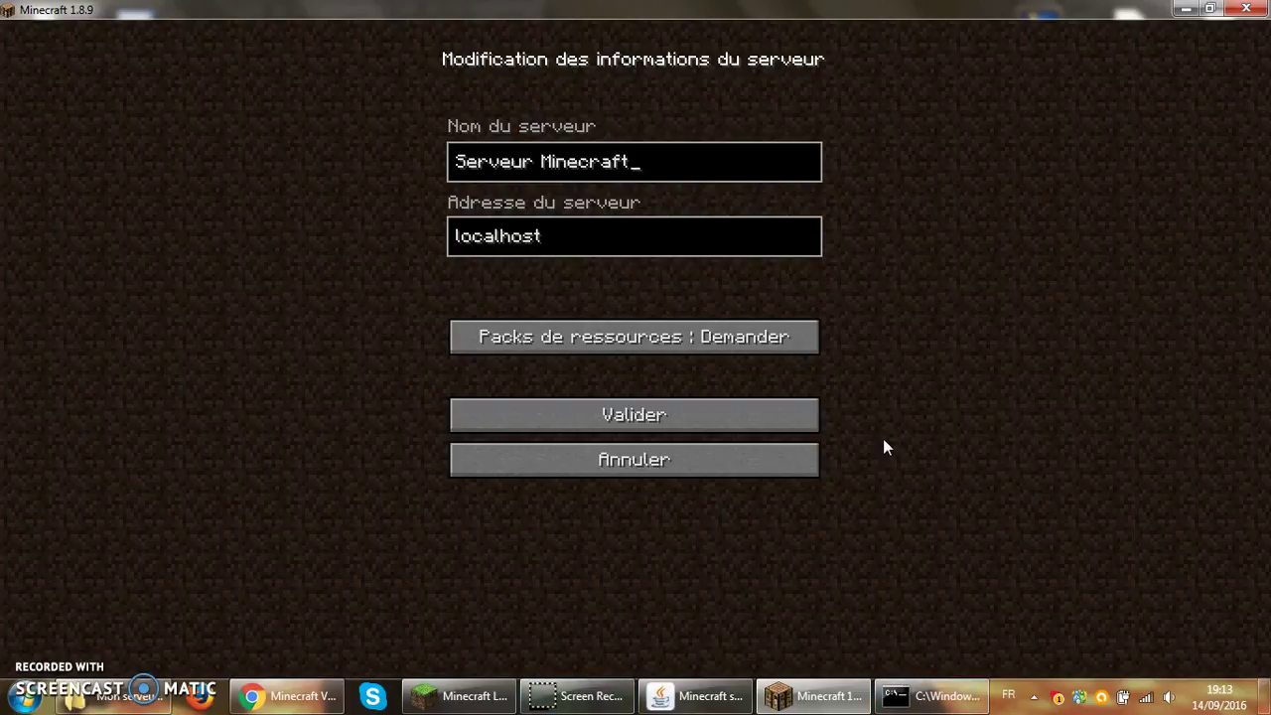
click(659, 461)
double_click(663, 461)
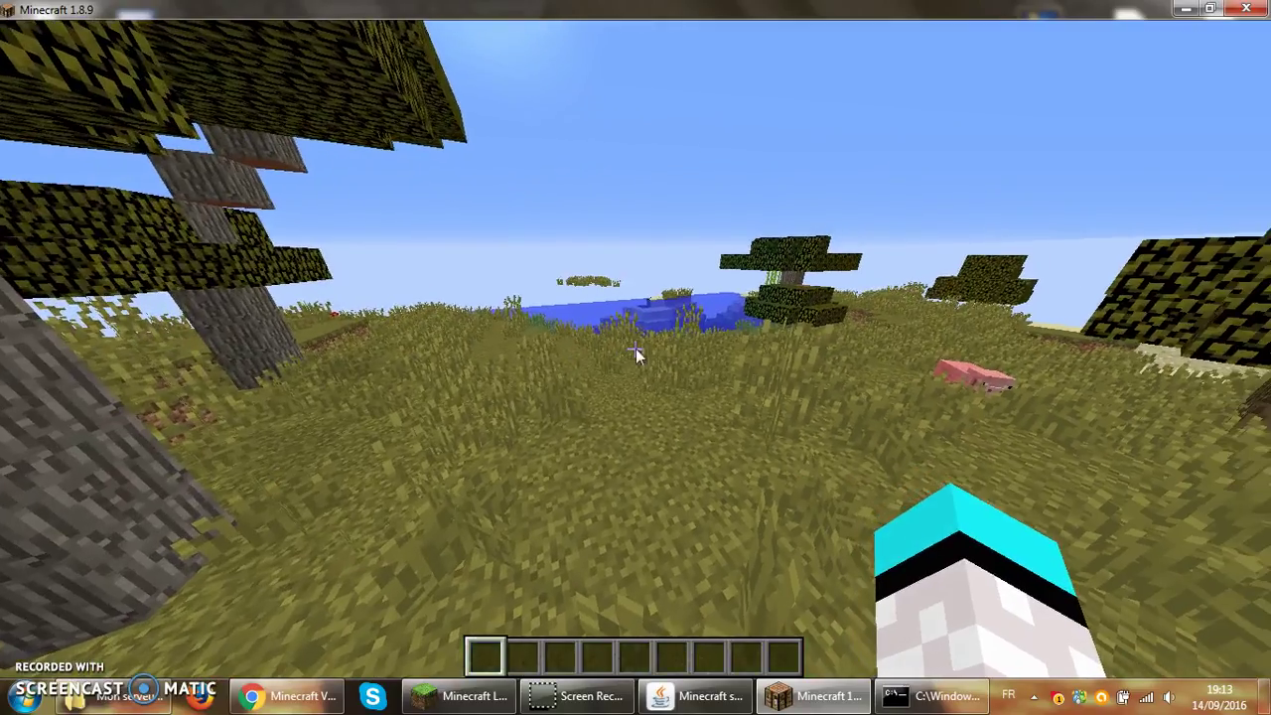
Switch to the Minecraft server console, grant the connected player operator status with /op, and minimize the console
key(e)
click(700, 695)
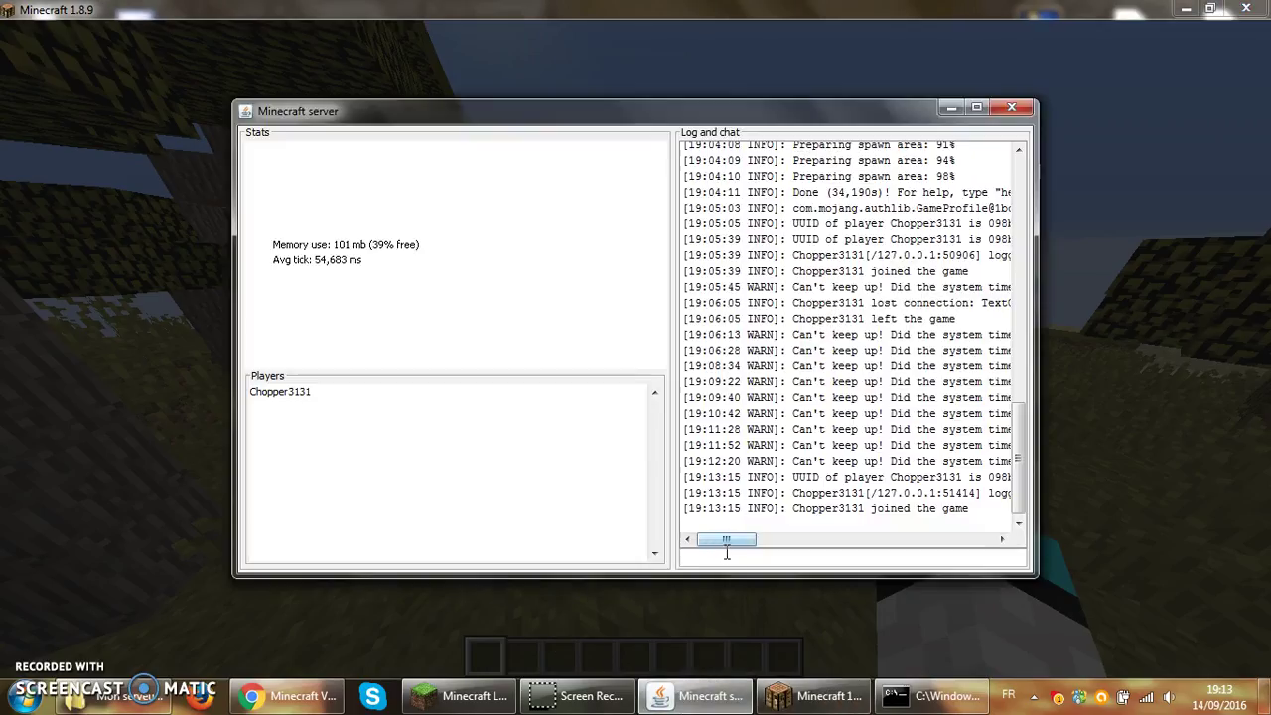
text(/op Chopper)
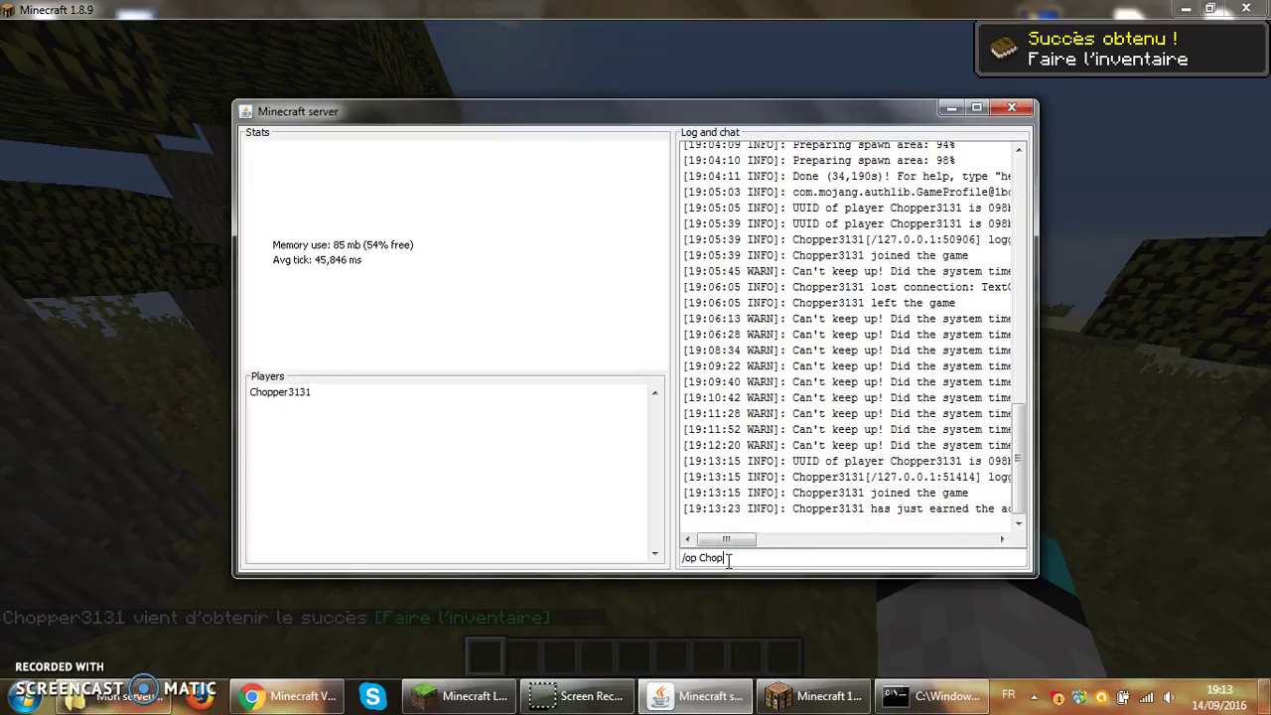
text(3131)
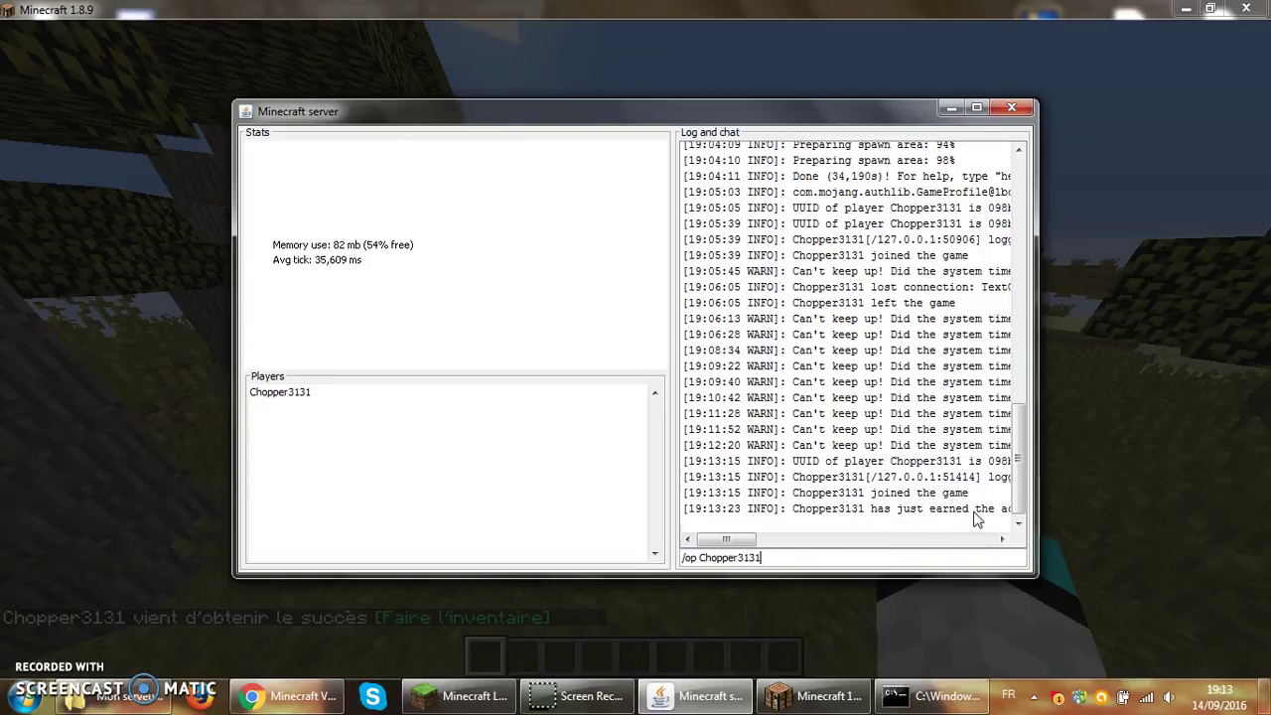
drag(743, 540, 575, 539)
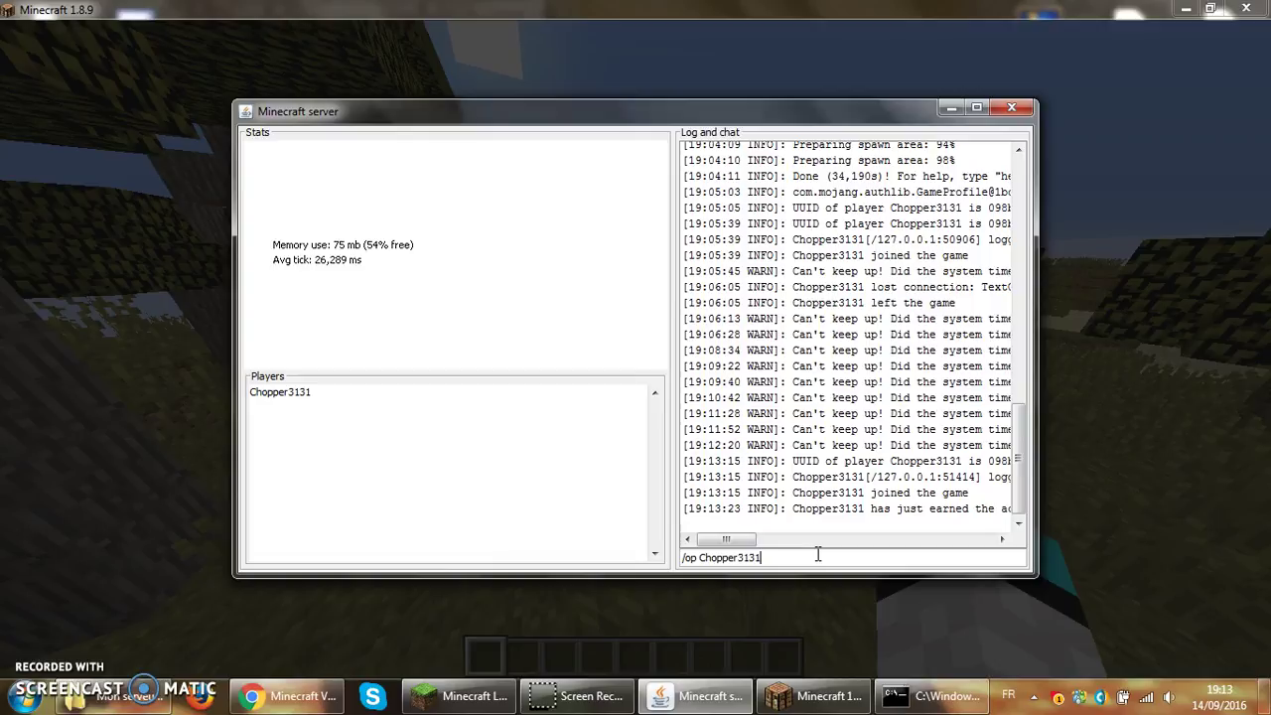
key(Return)
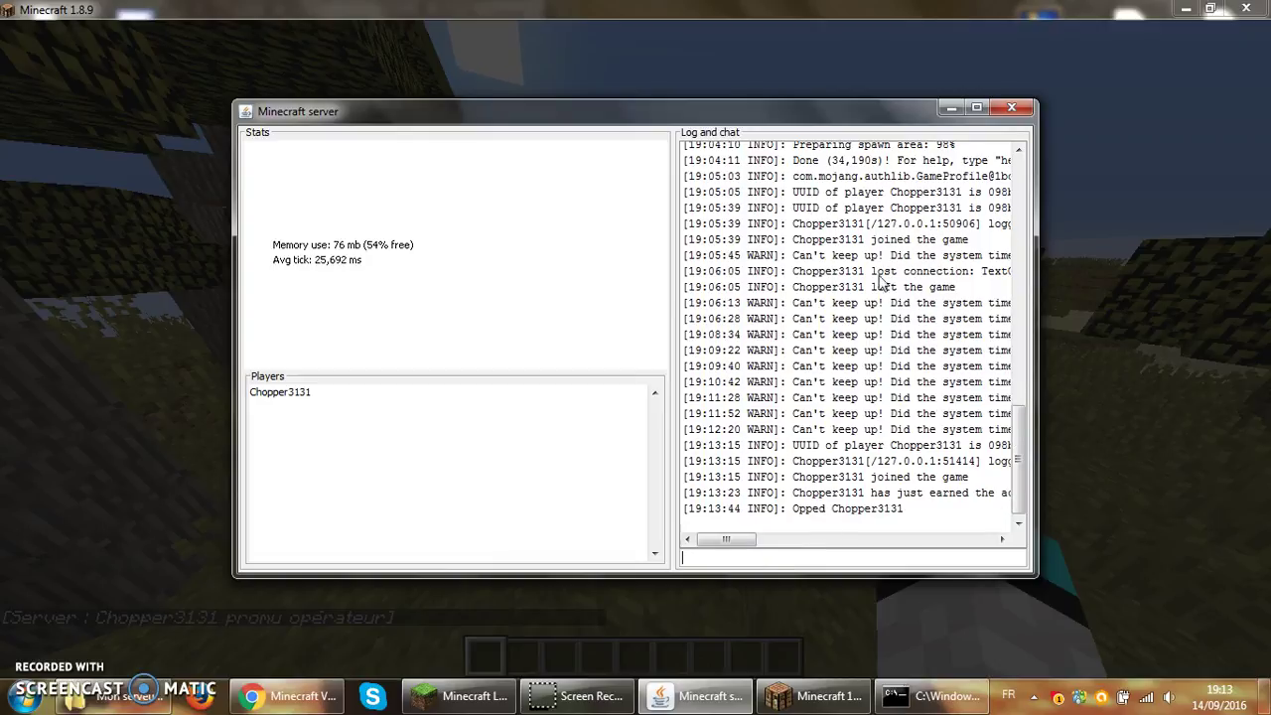
click(943, 106)
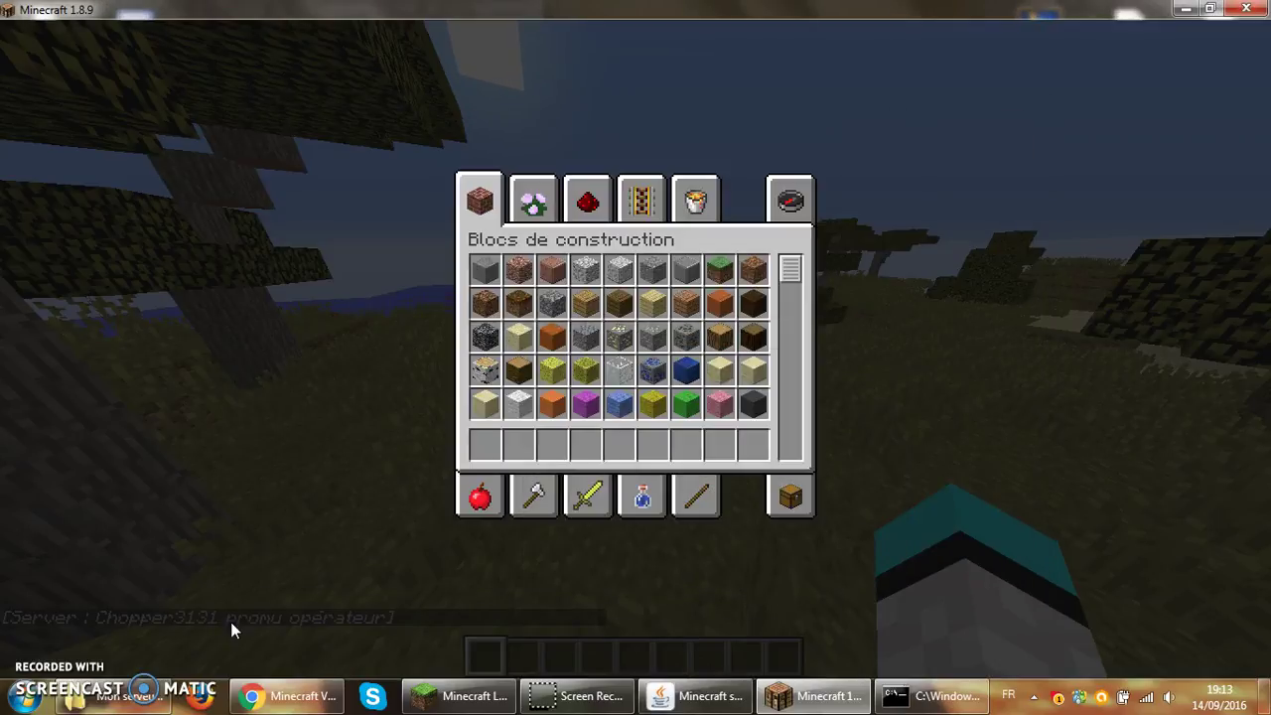
Close the creative inventory and set the world's time to day with the /time set command
key(e)
key(s)
key(w)
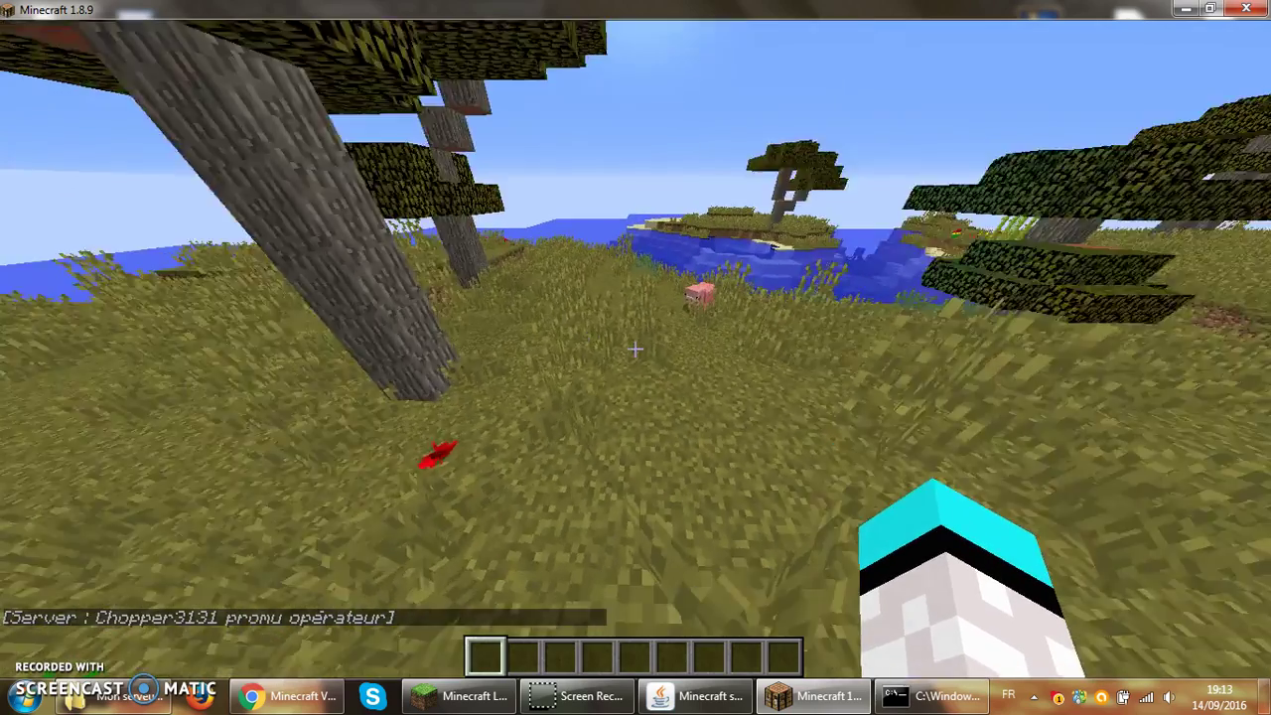
key(w)
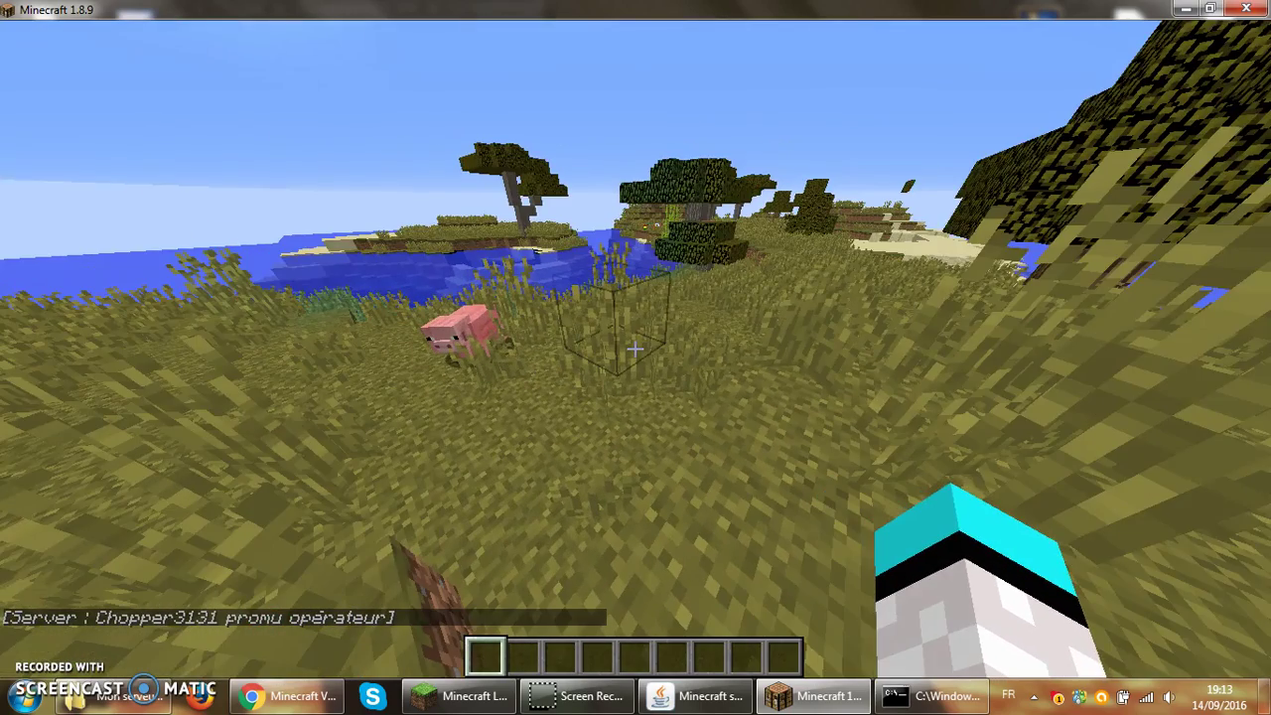
text(/)
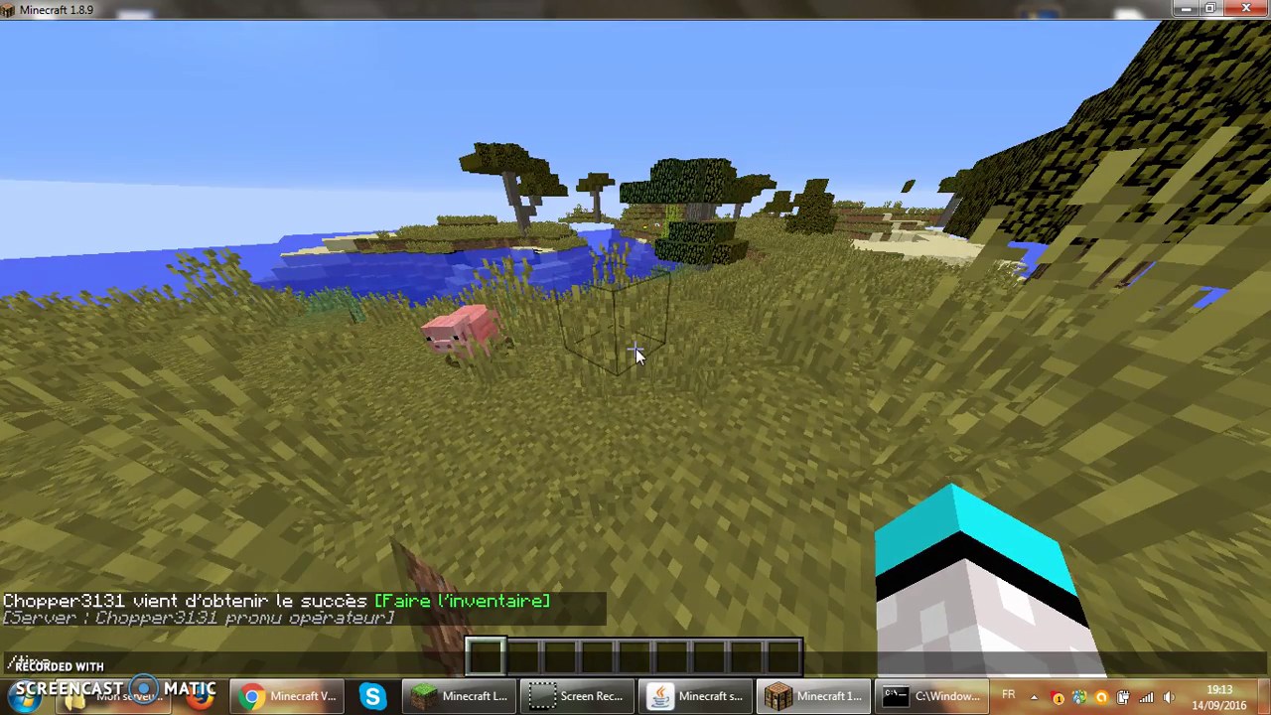
text(time set 1000)
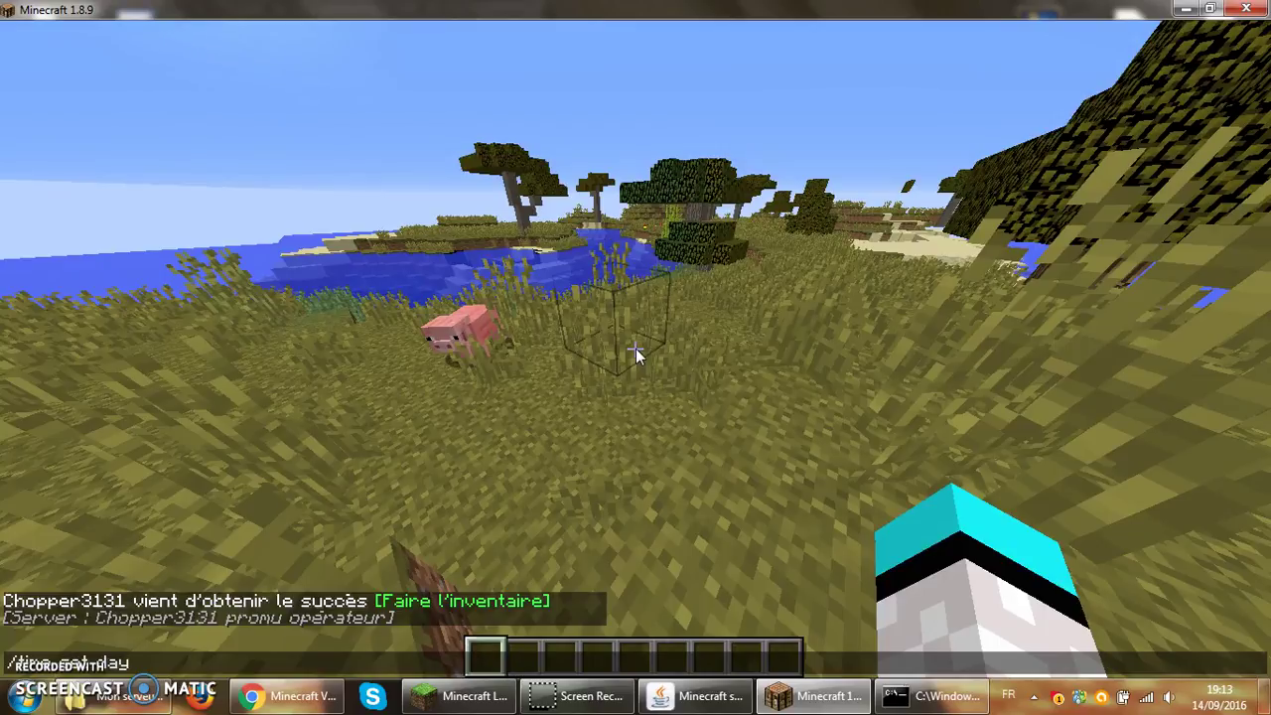
key(Return)
Walk forward through the grass and switch the camera to the front-facing third-person view
key(w)
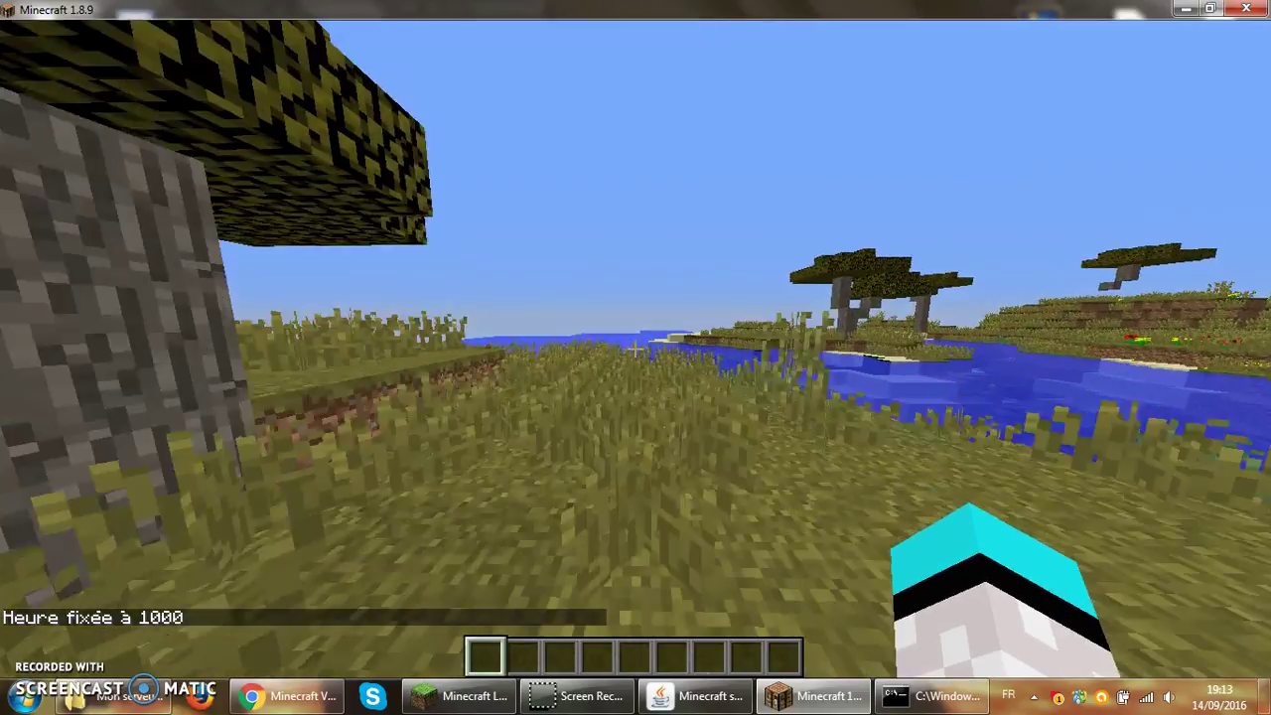
key(F5)
key(F5)
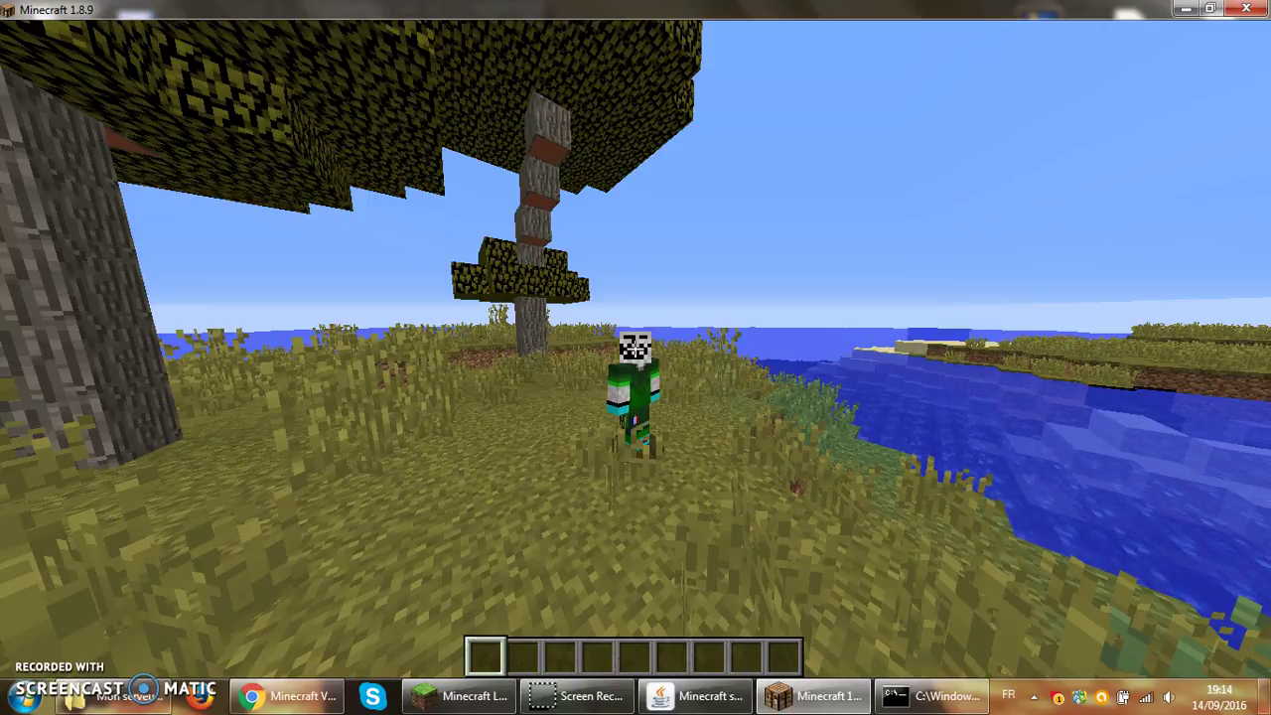
key(e)
key(alt+Tab)
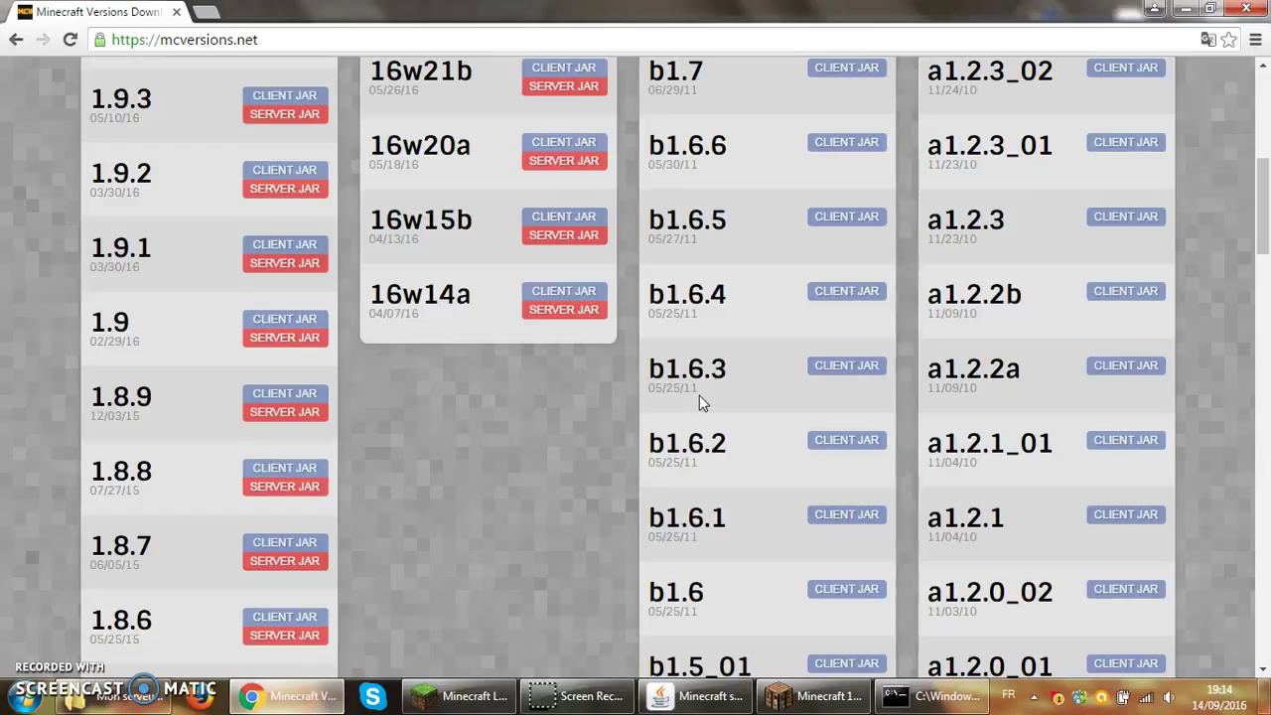
click(1184, 10)
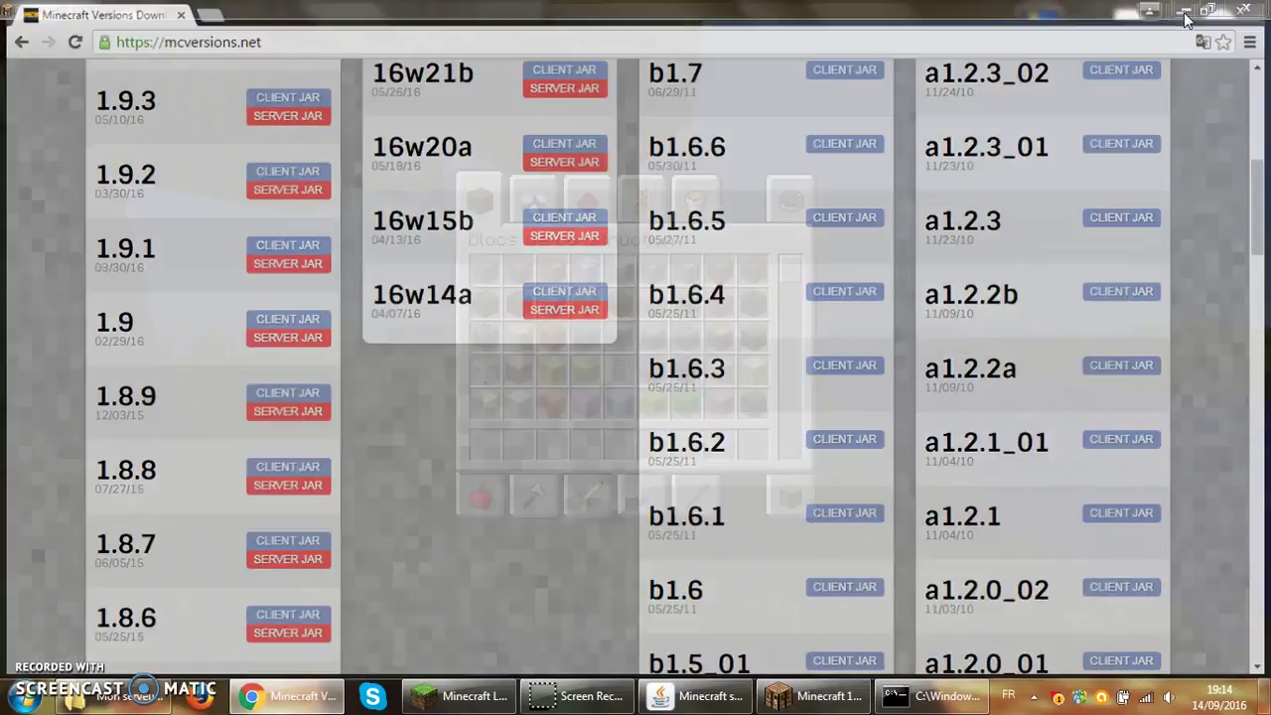
key(e)
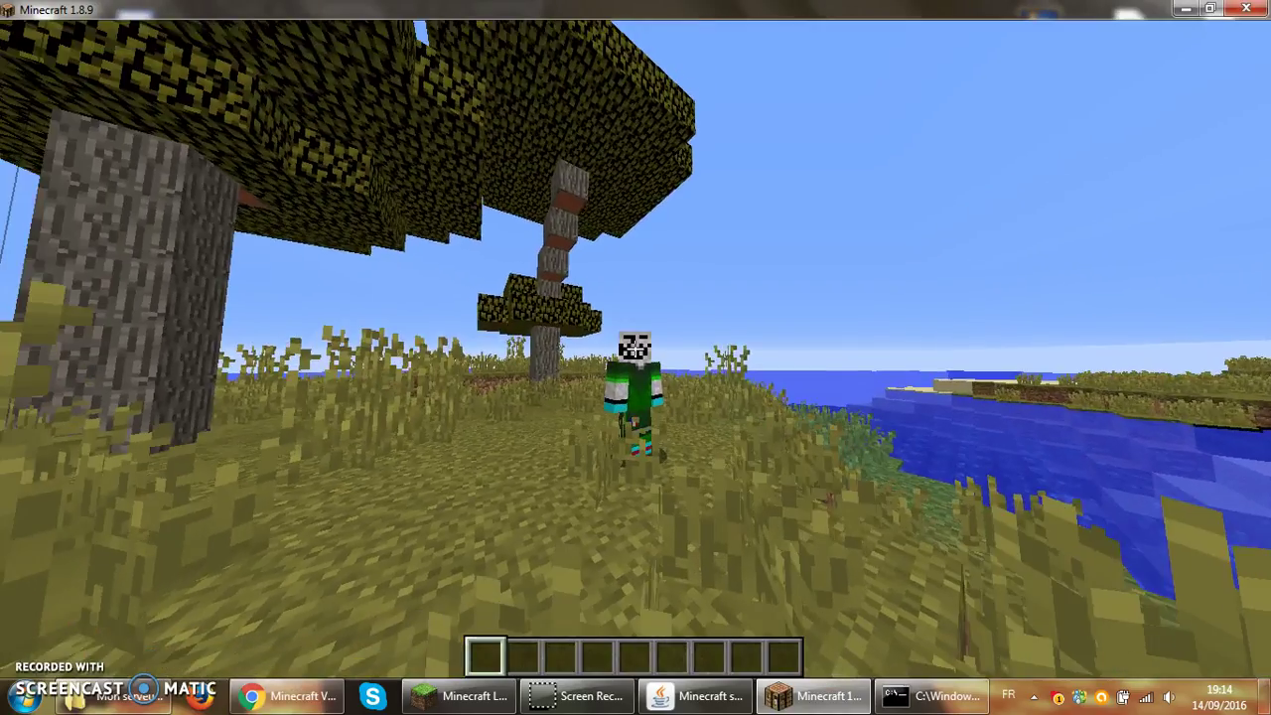